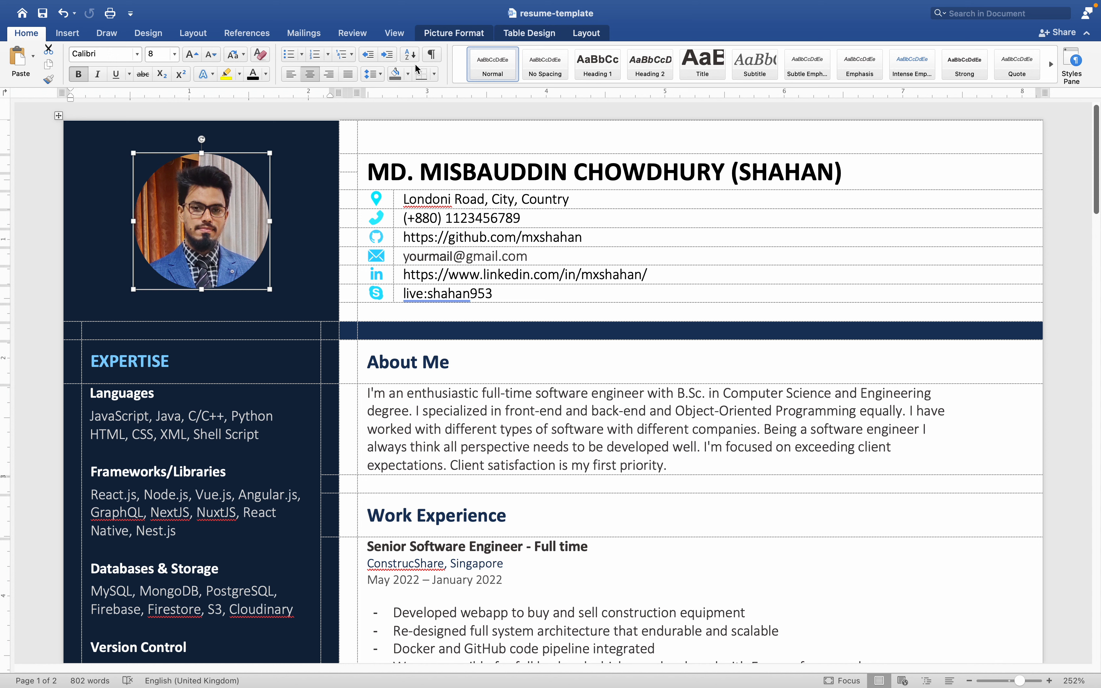
pyautogui.click(455, 33)
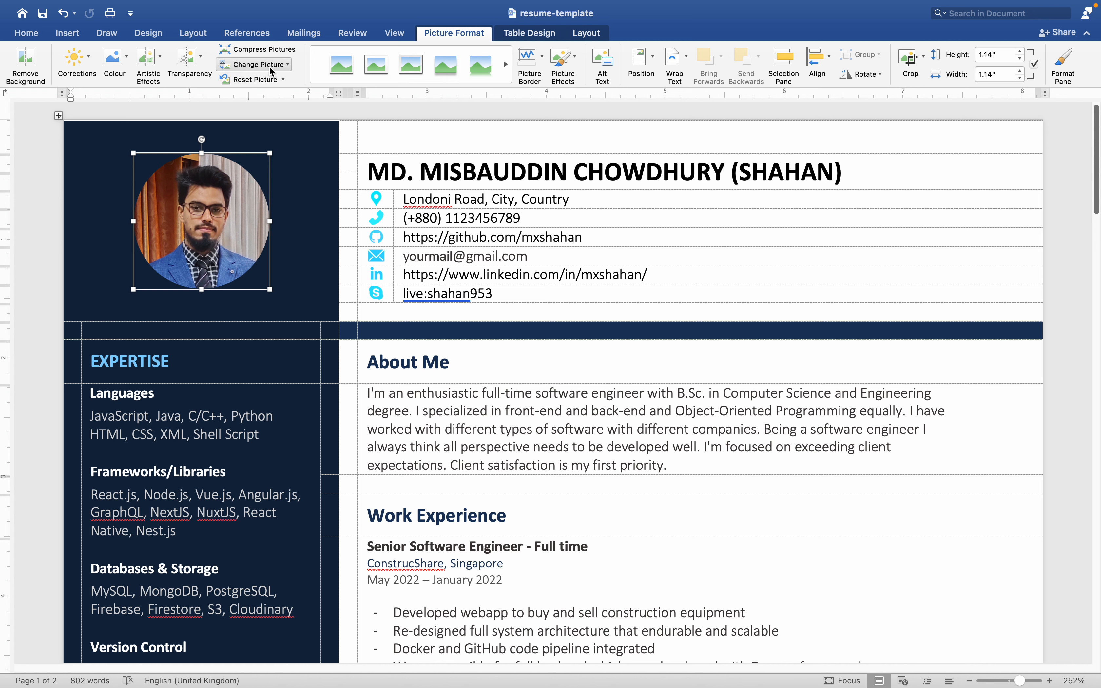
pyautogui.click(261, 65)
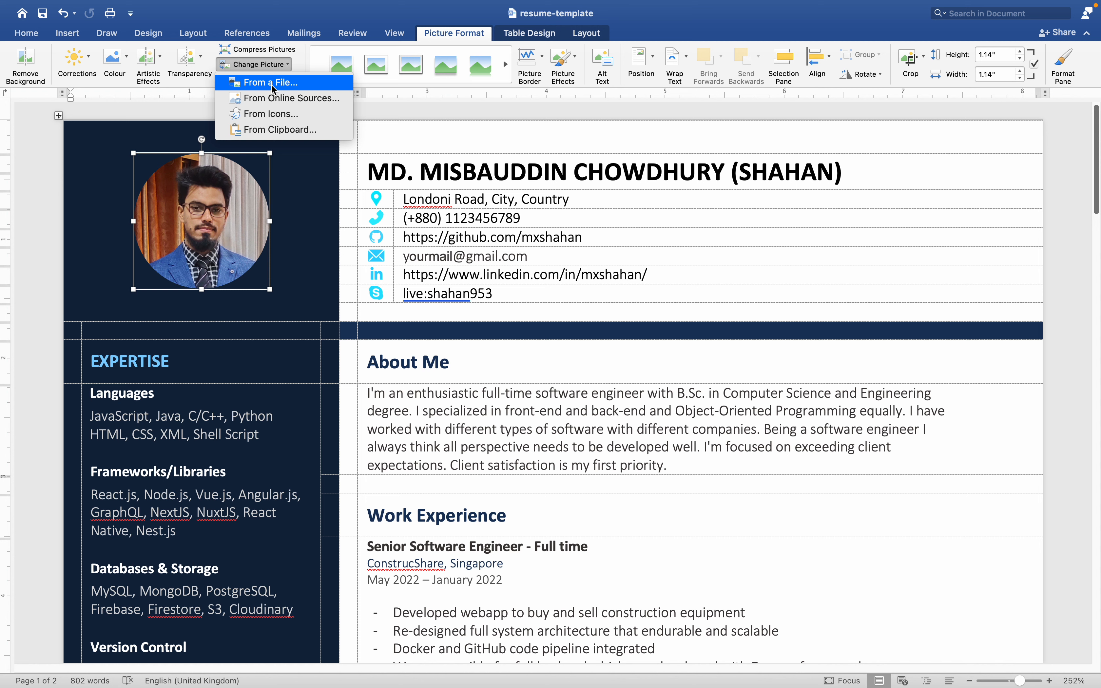
pyautogui.click(292, 86)
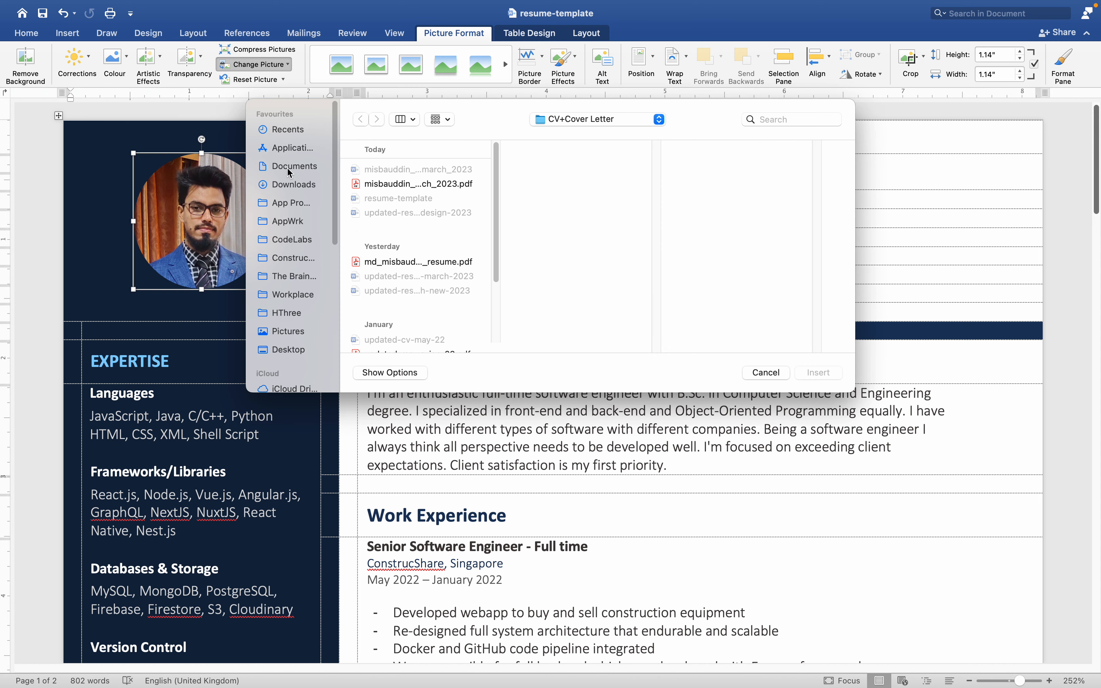
pyautogui.click(288, 333)
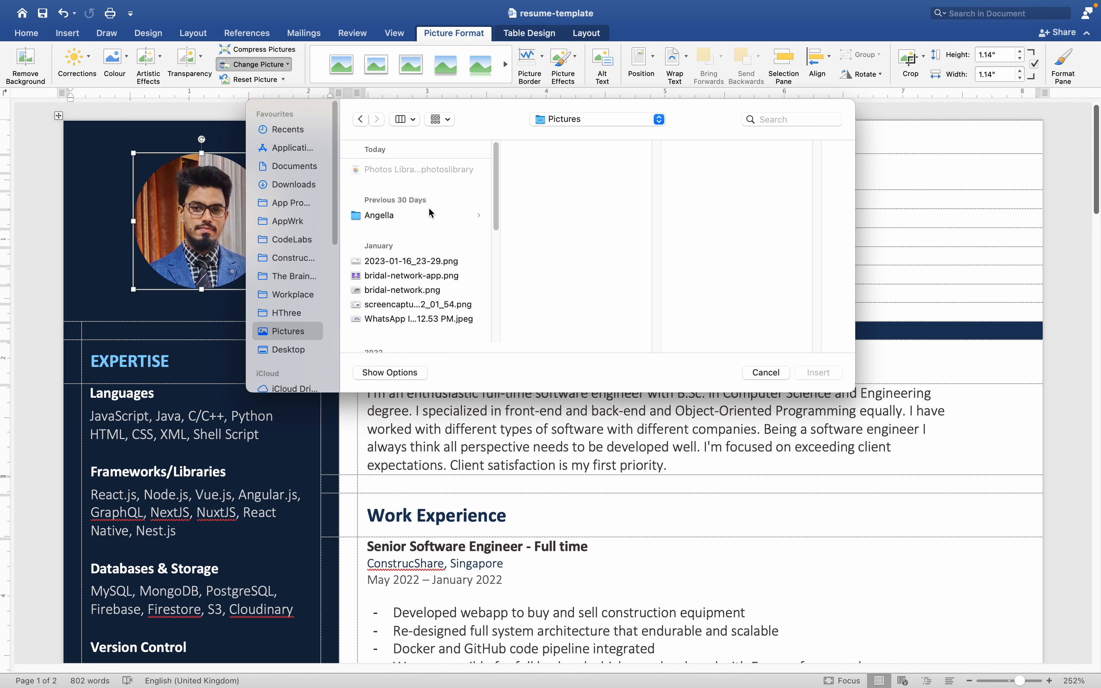
pyautogui.click(371, 294)
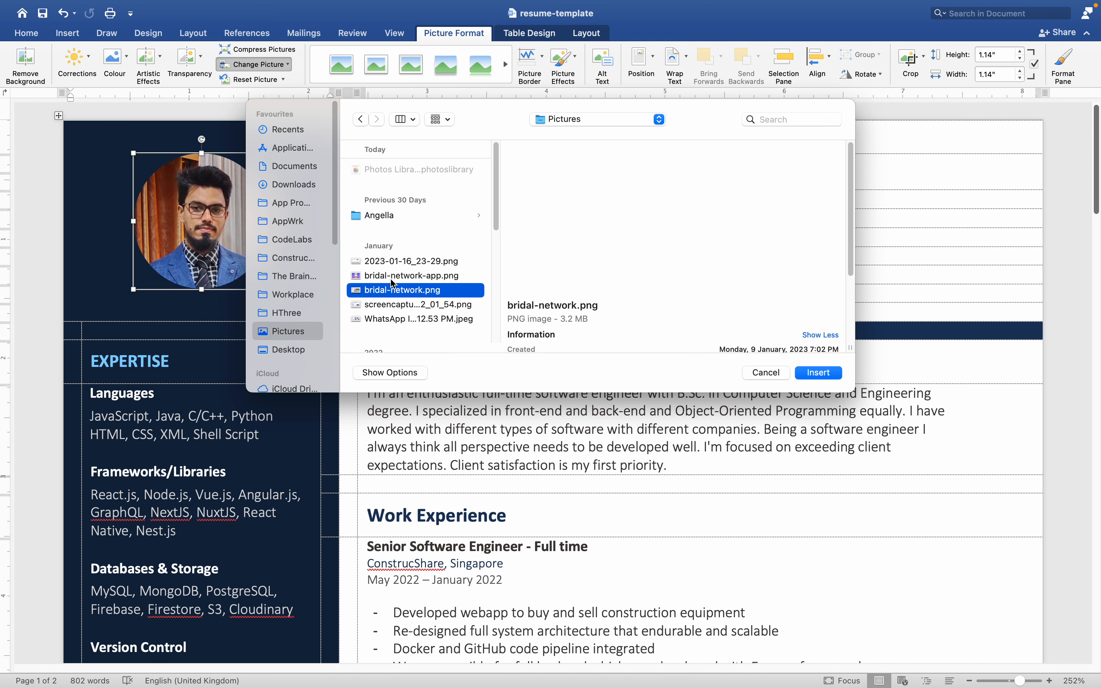
pyautogui.click(391, 279)
pyautogui.scroll(-5, 395, 286)
pyautogui.click(383, 295)
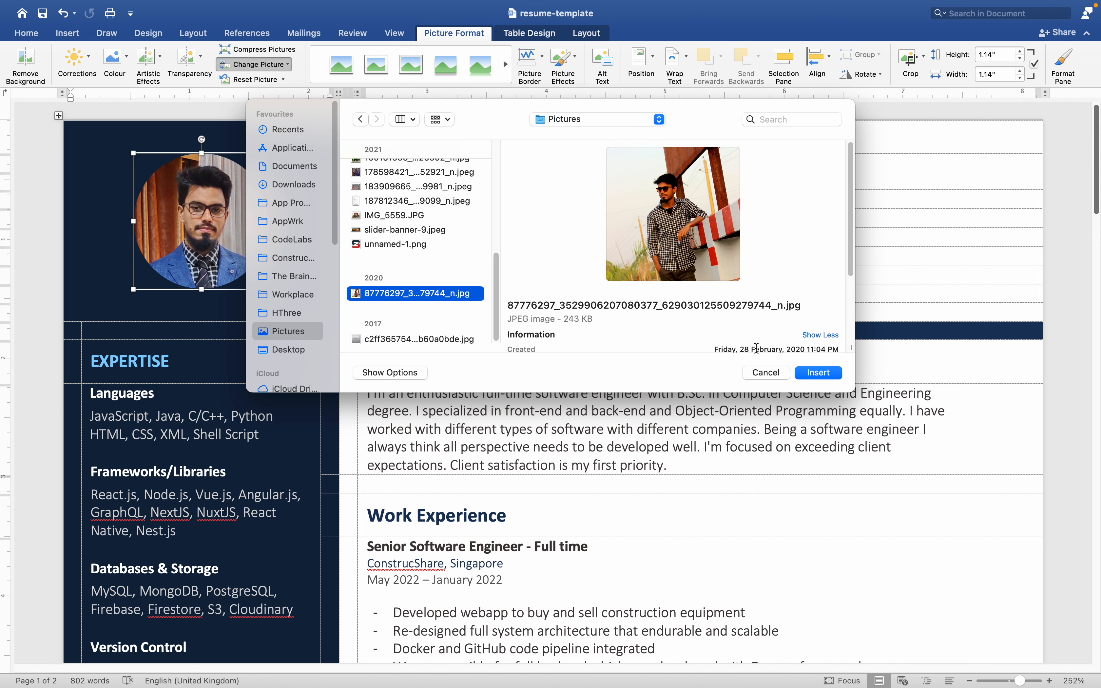
pyautogui.click(828, 374)
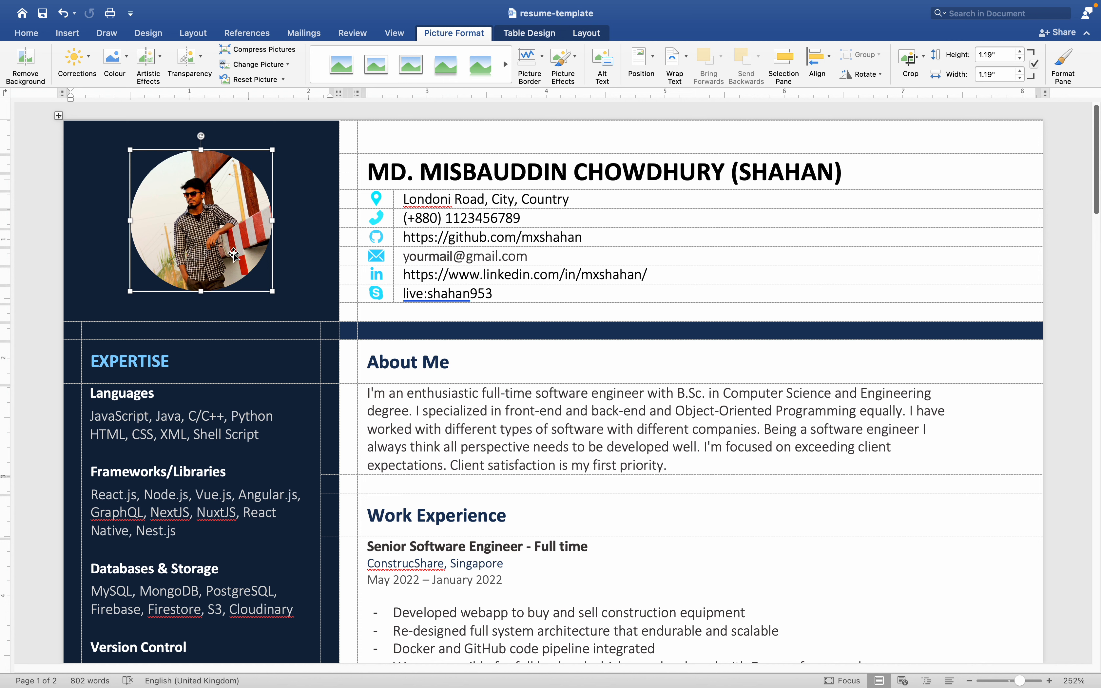
pyautogui.press('super+z')
# Try to delete the Skype contact row's cells with the Shift cells up option and undo the deletion.
pyautogui.click(462, 172)
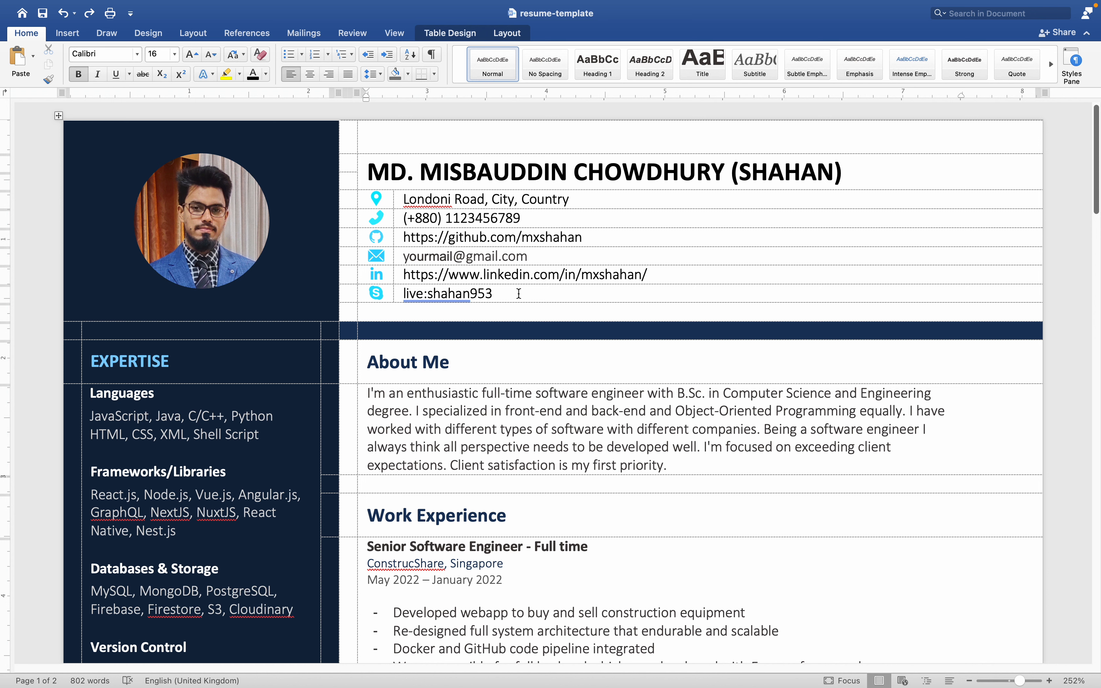
pyautogui.moveTo(519, 294); pyautogui.dragTo(351, 296)
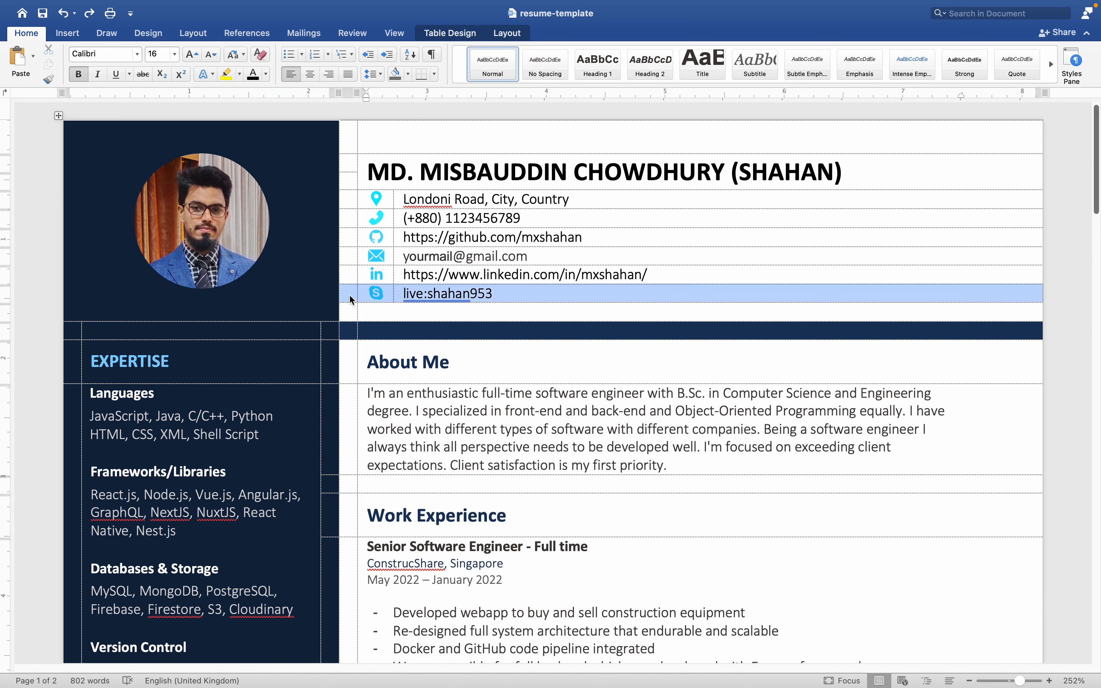
pyautogui.press('BackSpace')
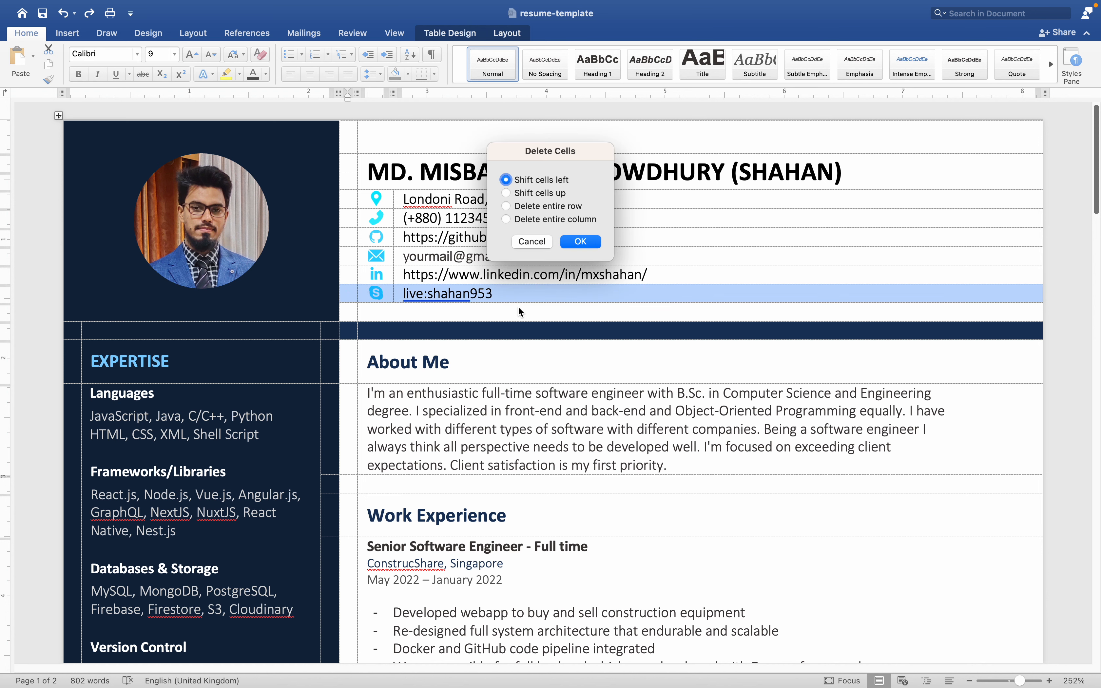
pyautogui.click(545, 194)
pyautogui.click(586, 242)
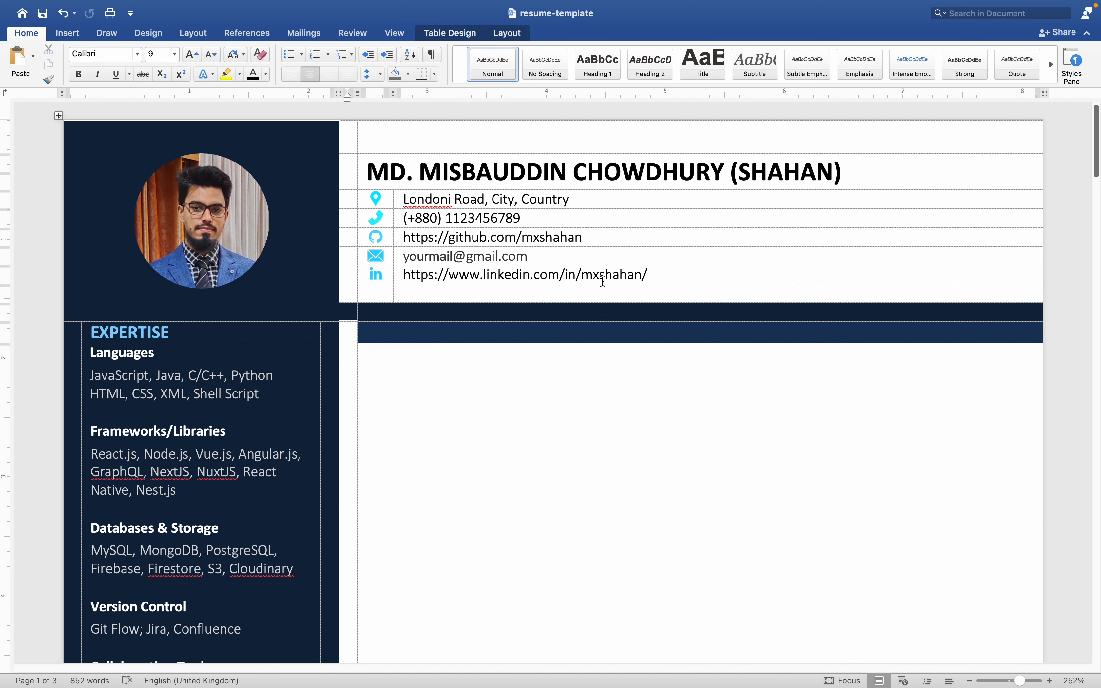
pyautogui.press('super+z')
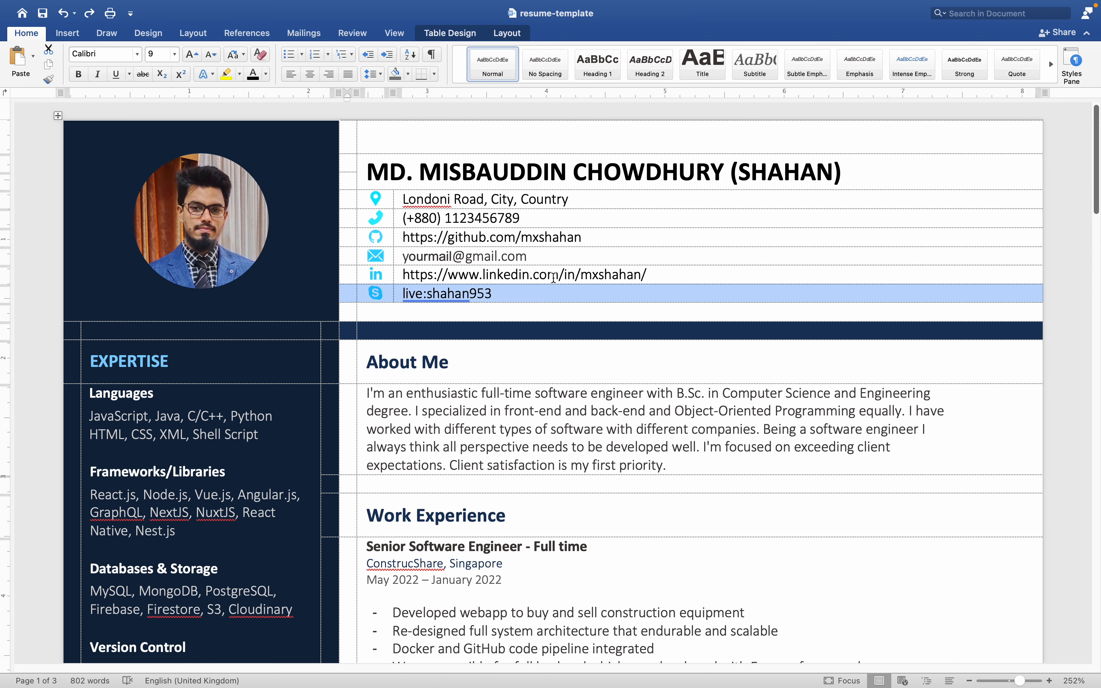
# Delete the Skype contact line as an entire table row and undo that deletion.
pyautogui.press('BackSpace')
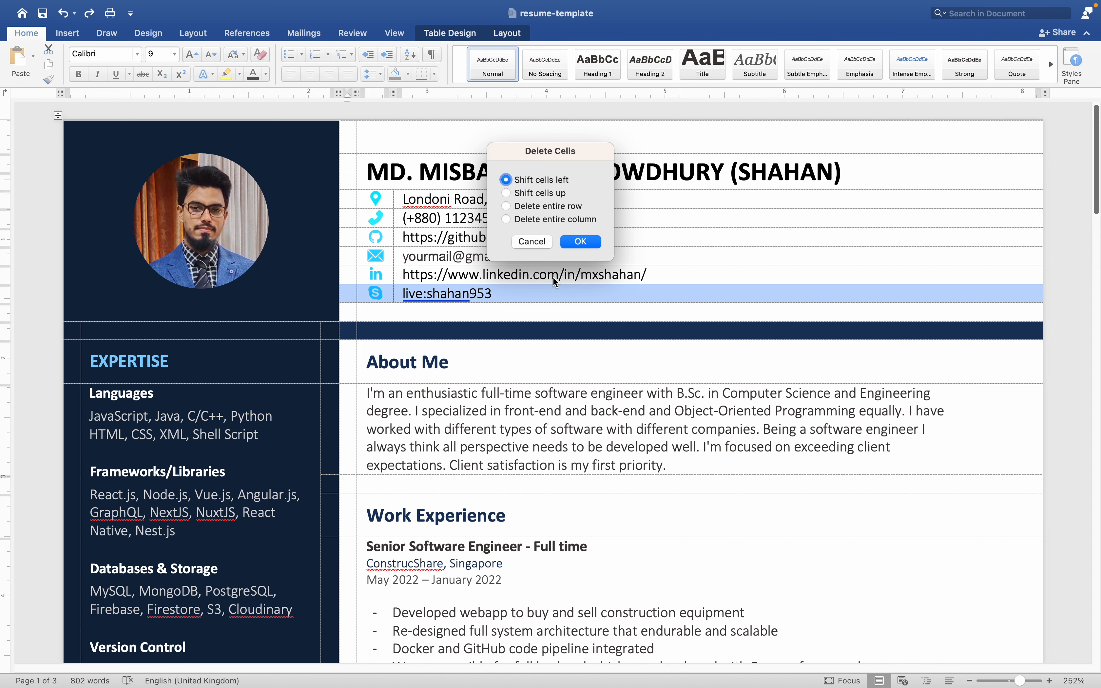
pyautogui.click(533, 205)
pyautogui.click(592, 242)
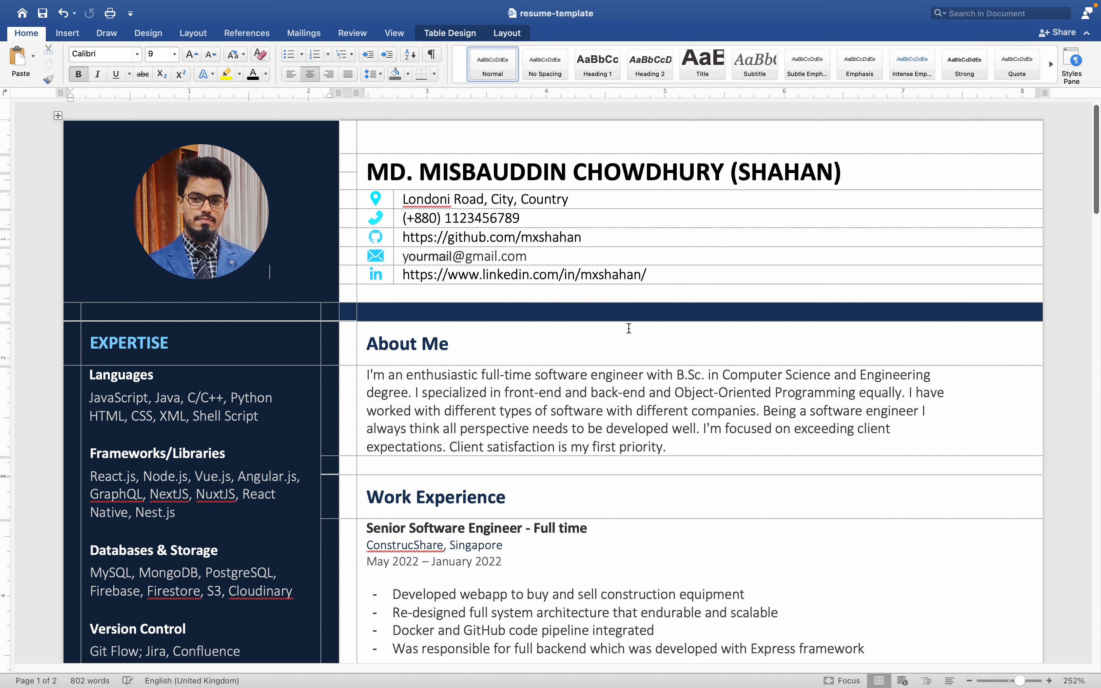
pyautogui.press('super+z')
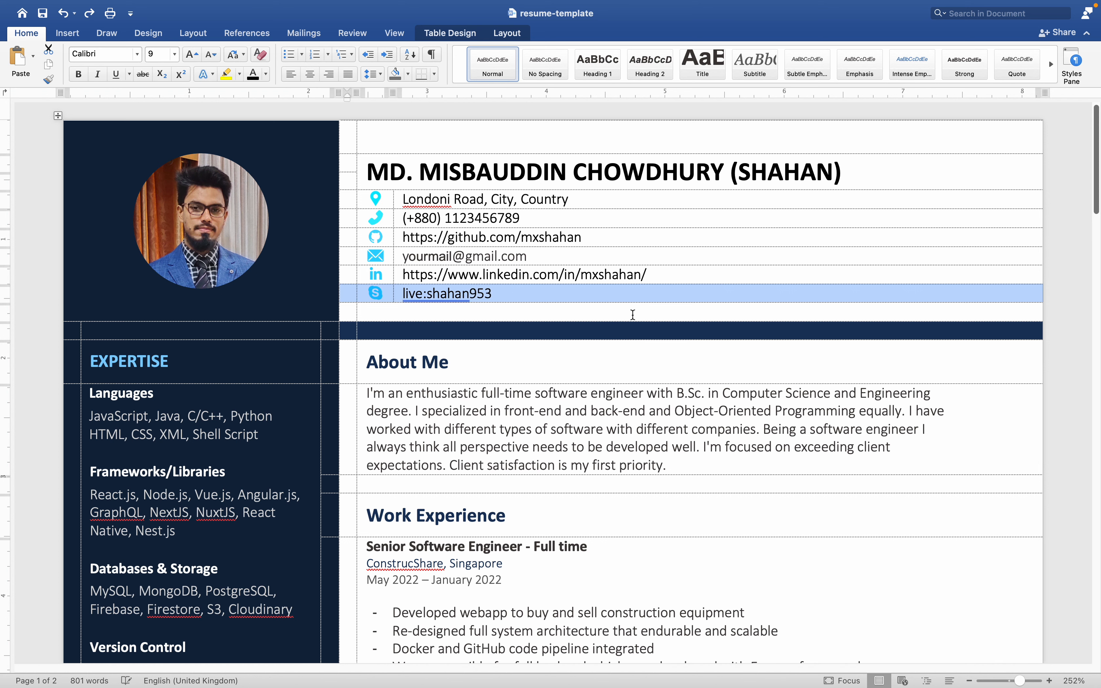
# Highlight the About Me paragraph and review the Work Experience entries and sidebar sections across both resume pages.
pyautogui.scroll(-2, 441, 382)
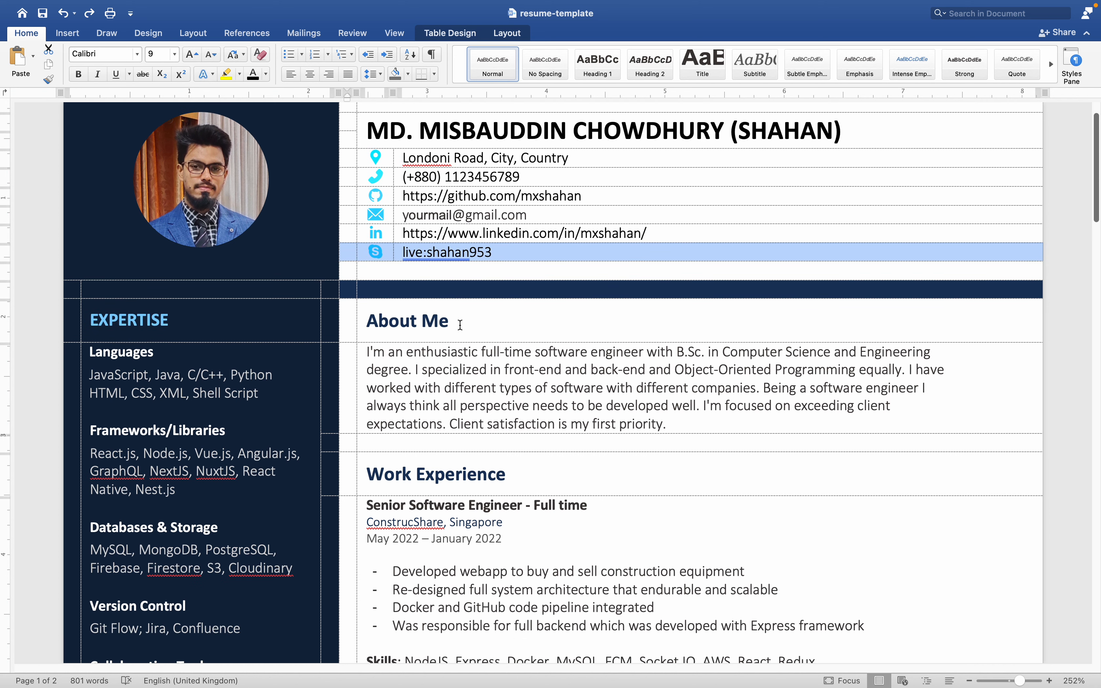
pyautogui.doubleClick(460, 324)
pyautogui.moveTo(675, 428); pyautogui.dragTo(367, 352)
pyautogui.scroll(-1, 453, 426)
pyautogui.scroll(-5, 453, 427)
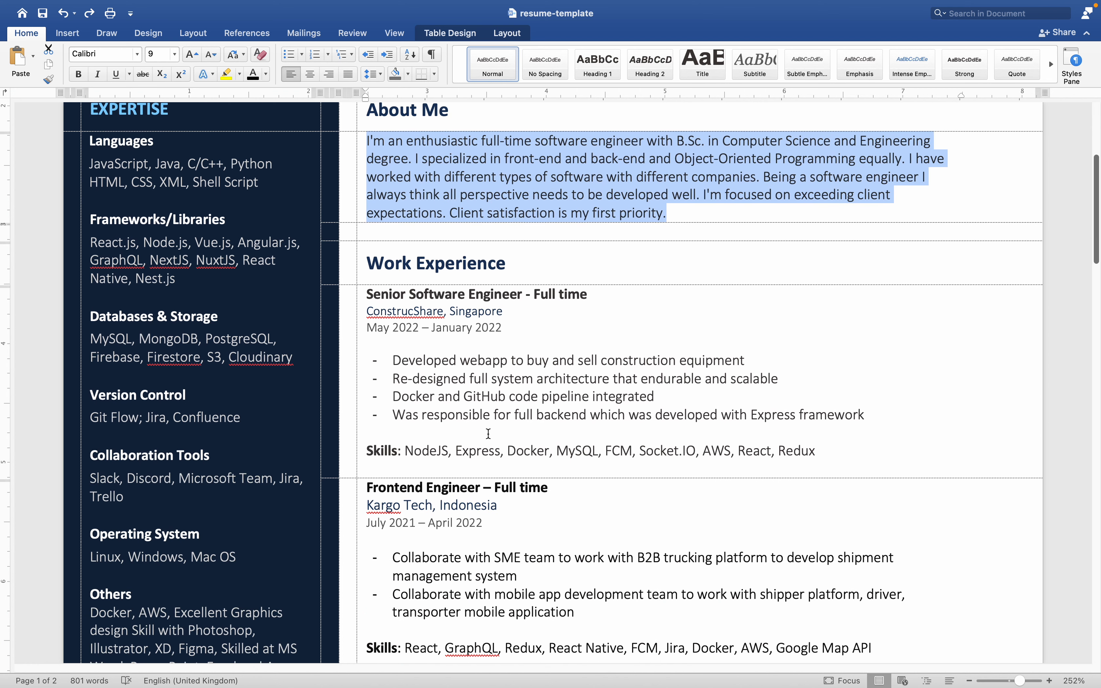
pyautogui.scroll(-5, 488, 434)
pyautogui.scroll(-9, 495, 439)
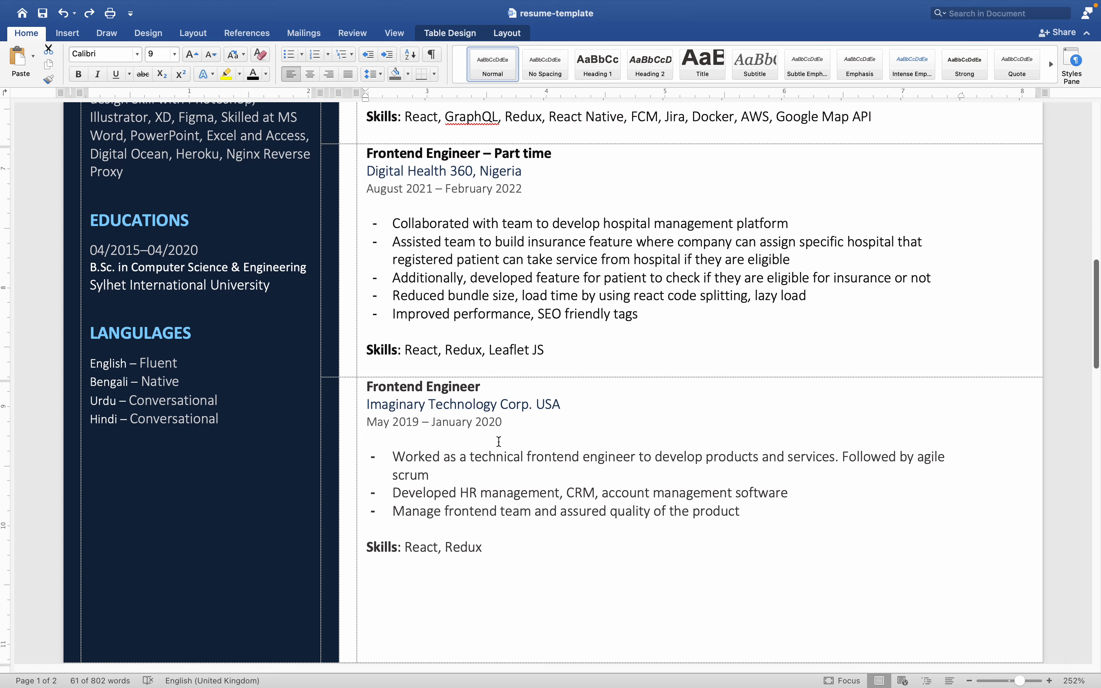
pyautogui.scroll(-20, 499, 442)
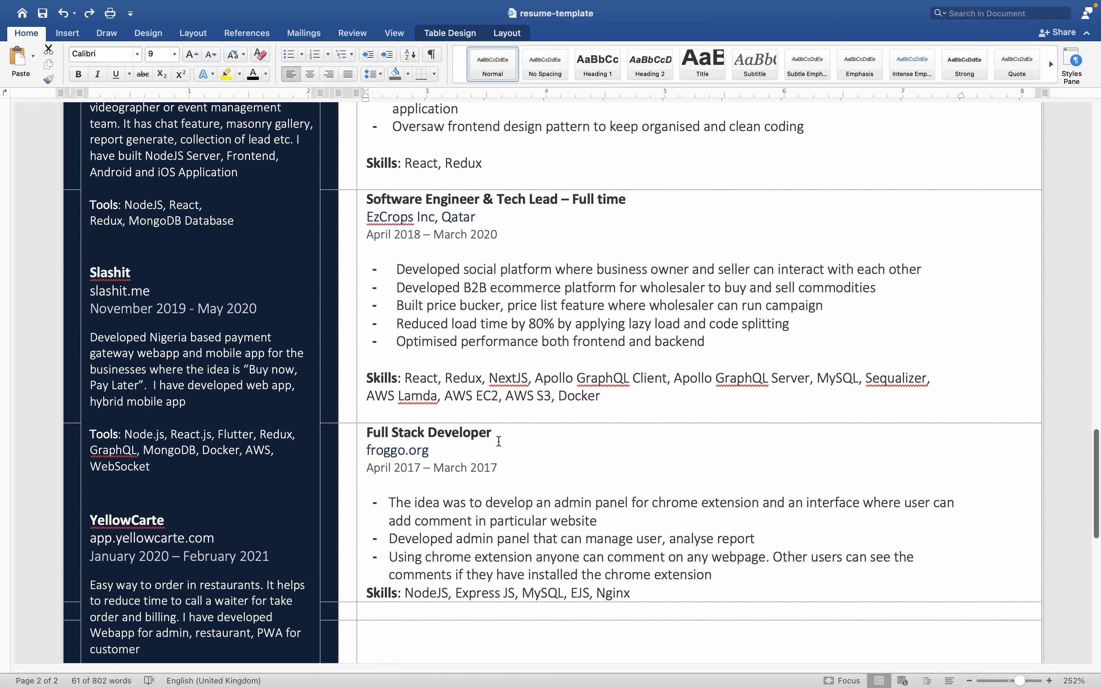
pyautogui.scroll(-14, 499, 442)
pyautogui.scroll(7, 499, 439)
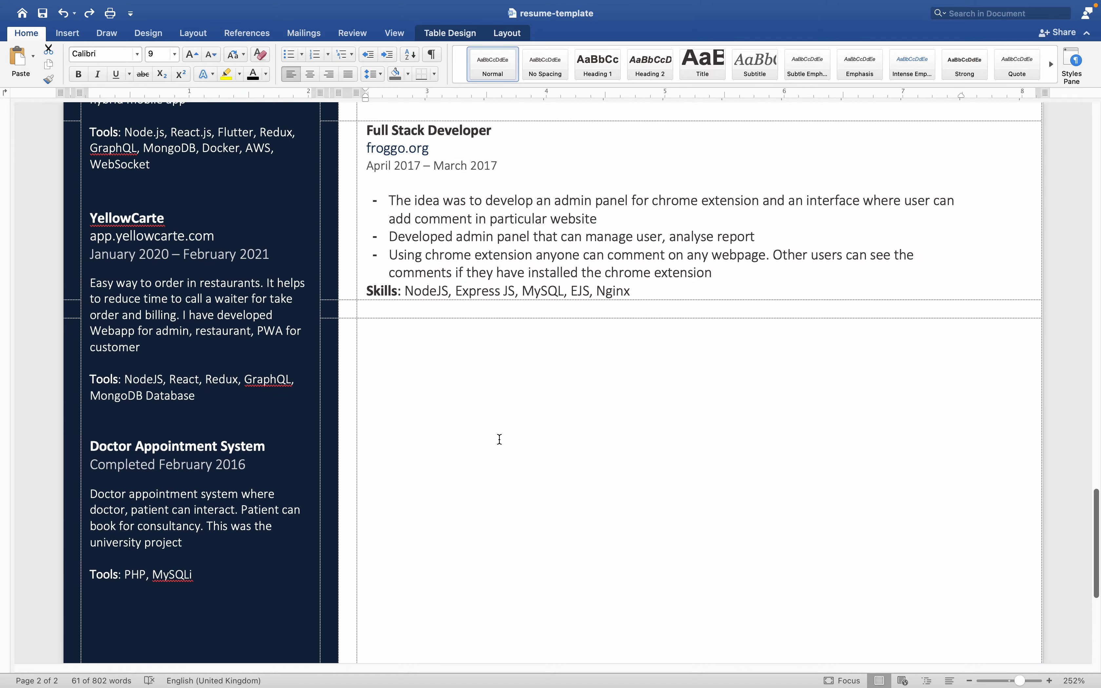
pyautogui.scroll(20, 500, 439)
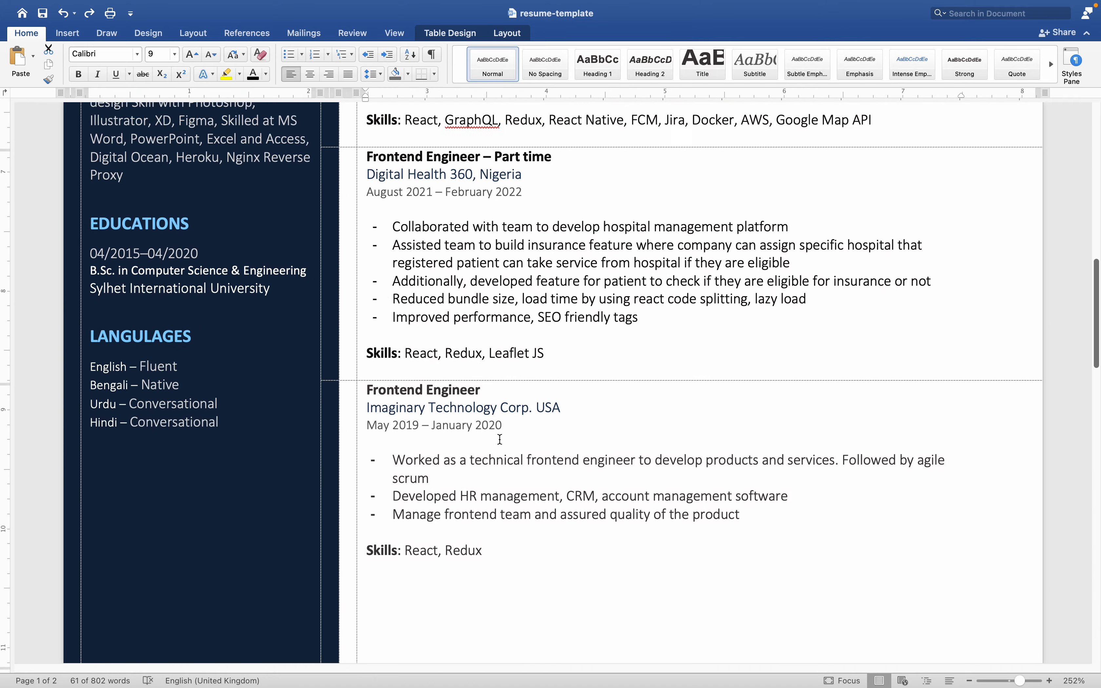
pyautogui.scroll(15, 499, 439)
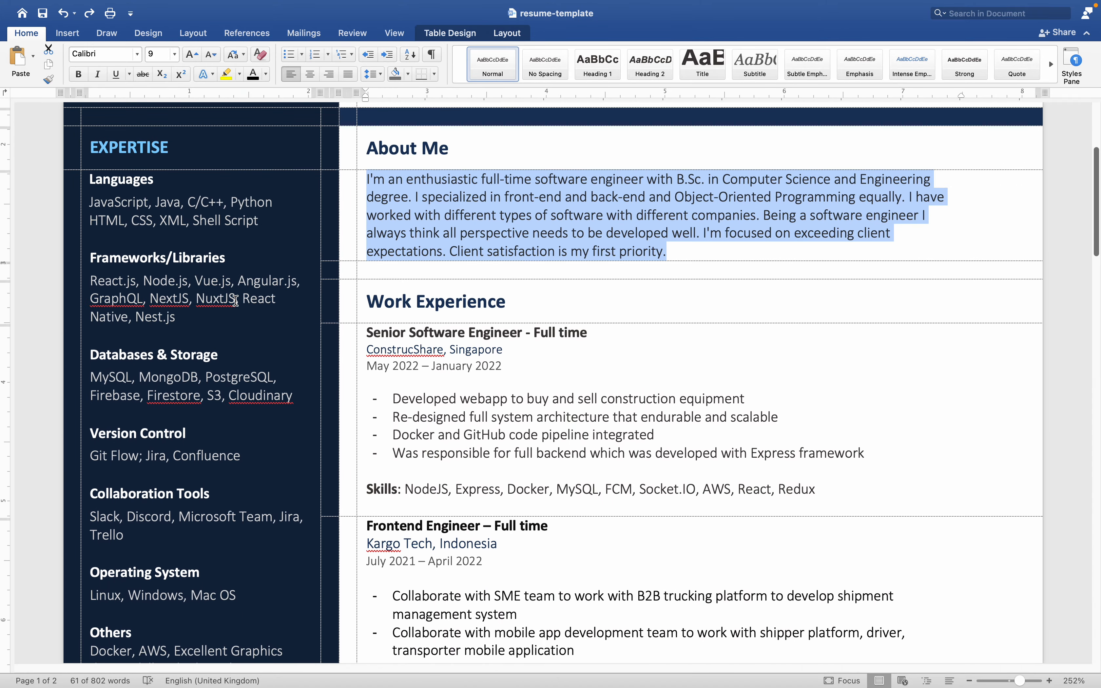
# Examine the Expertise sidebar and highlight the Collaboration Tools heading with its list of tools.
pyautogui.scroll(-1, 171, 210)
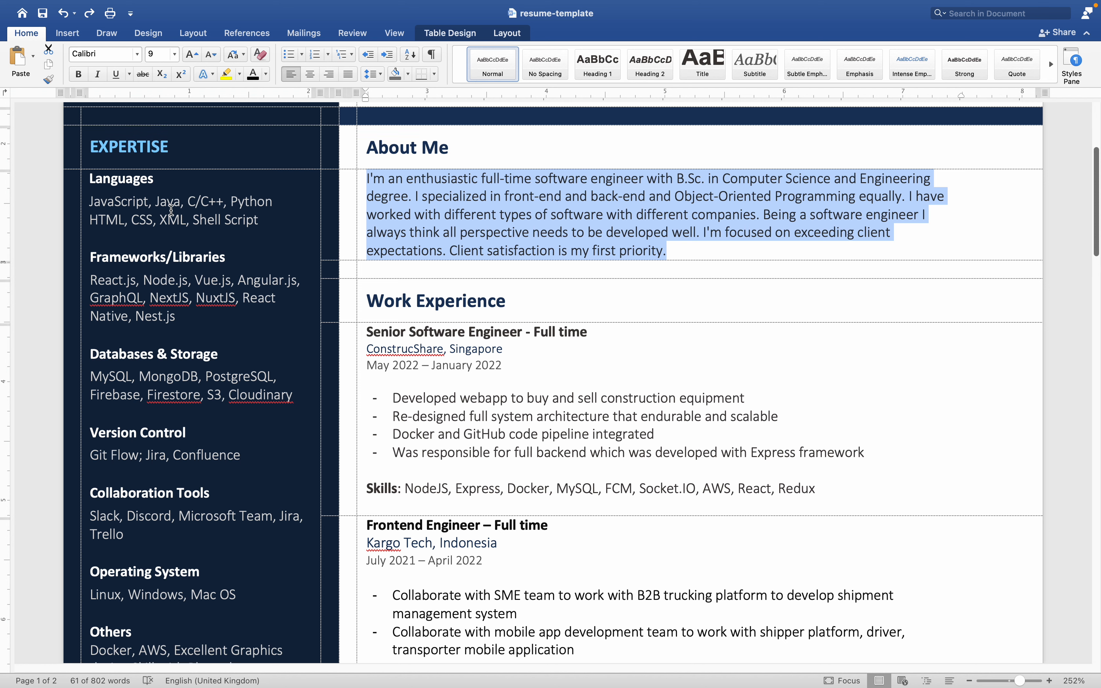
pyautogui.scroll(-2, 171, 210)
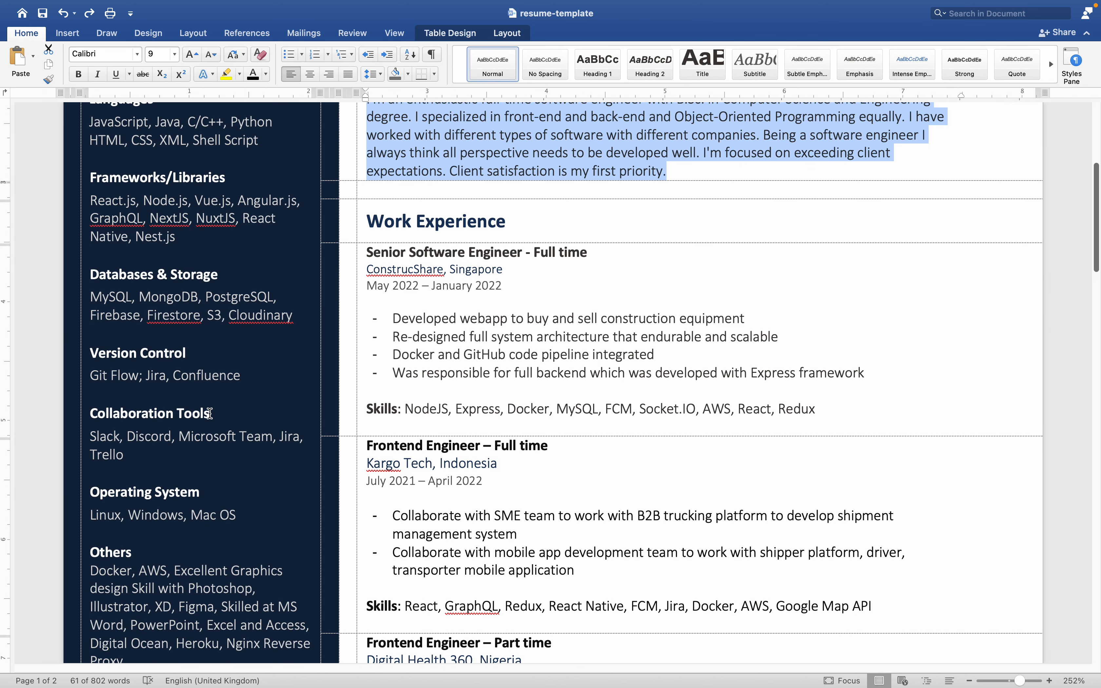
pyautogui.click(133, 461)
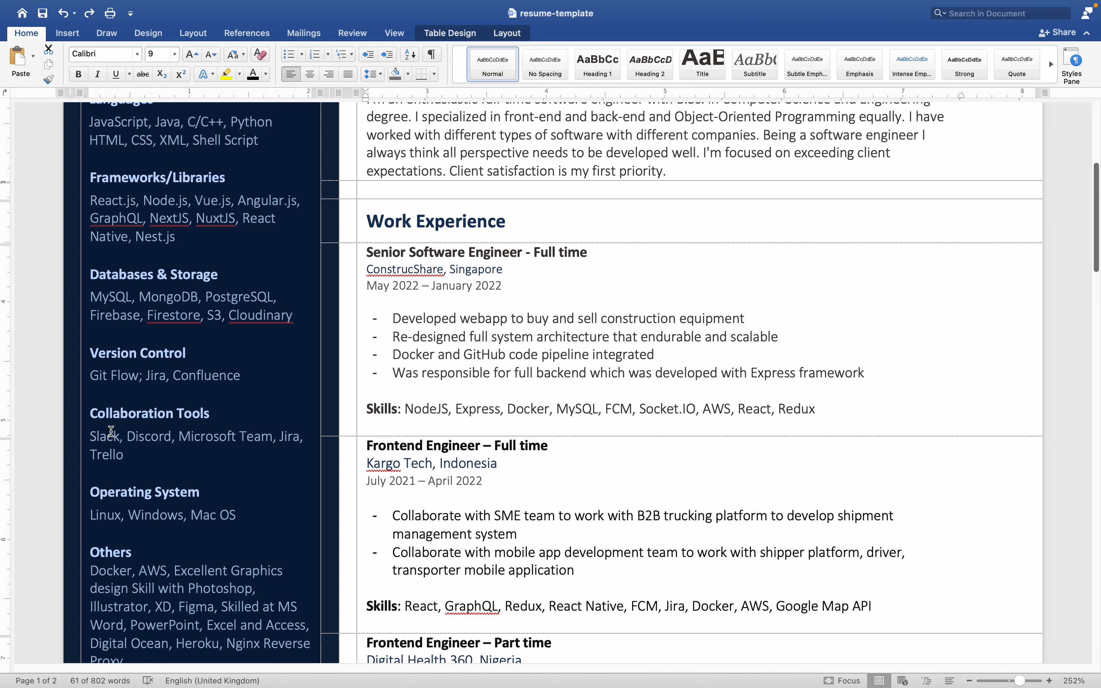
pyautogui.moveTo(145, 458); pyautogui.dragTo(89, 412)
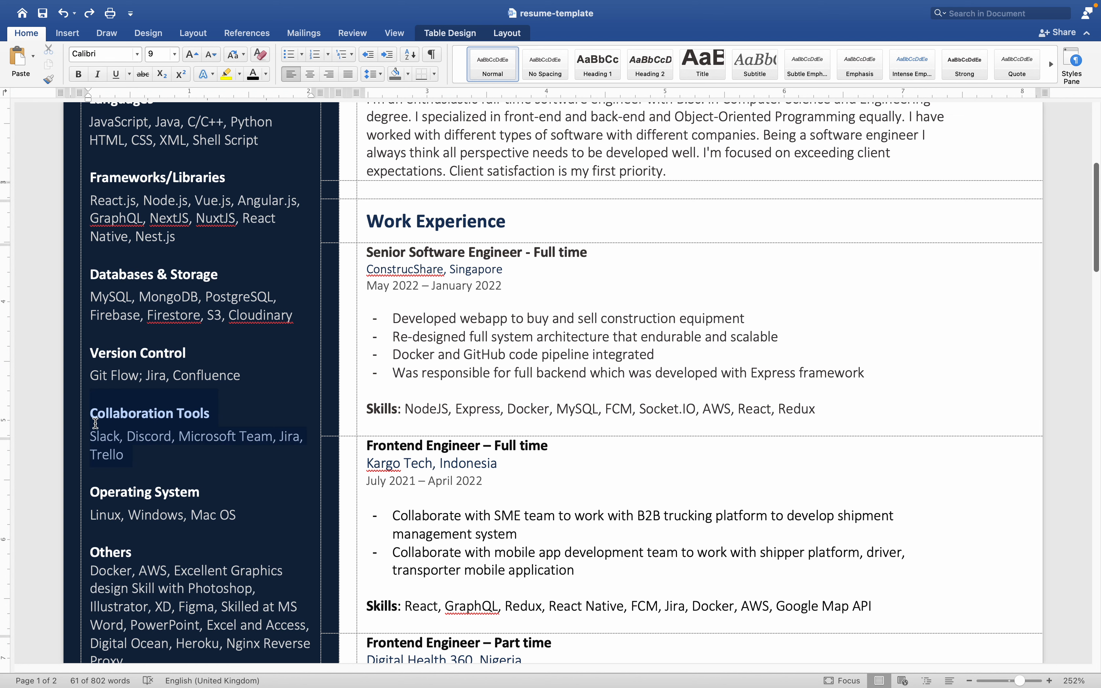
pyautogui.scroll(-2, 164, 440)
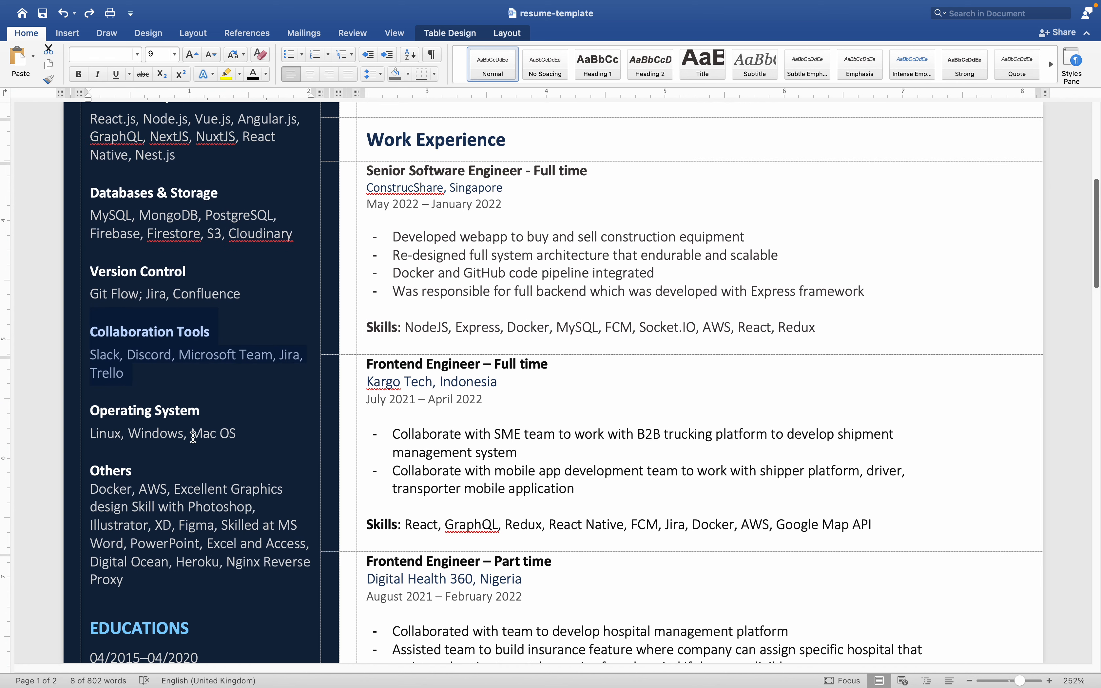
# Duplicate the Operating System heading and its list directly below the original in the sidebar, removing the extra blank lines.
pyautogui.moveTo(253, 433); pyautogui.dragTo(120, 423)
pyautogui.press('super+c')
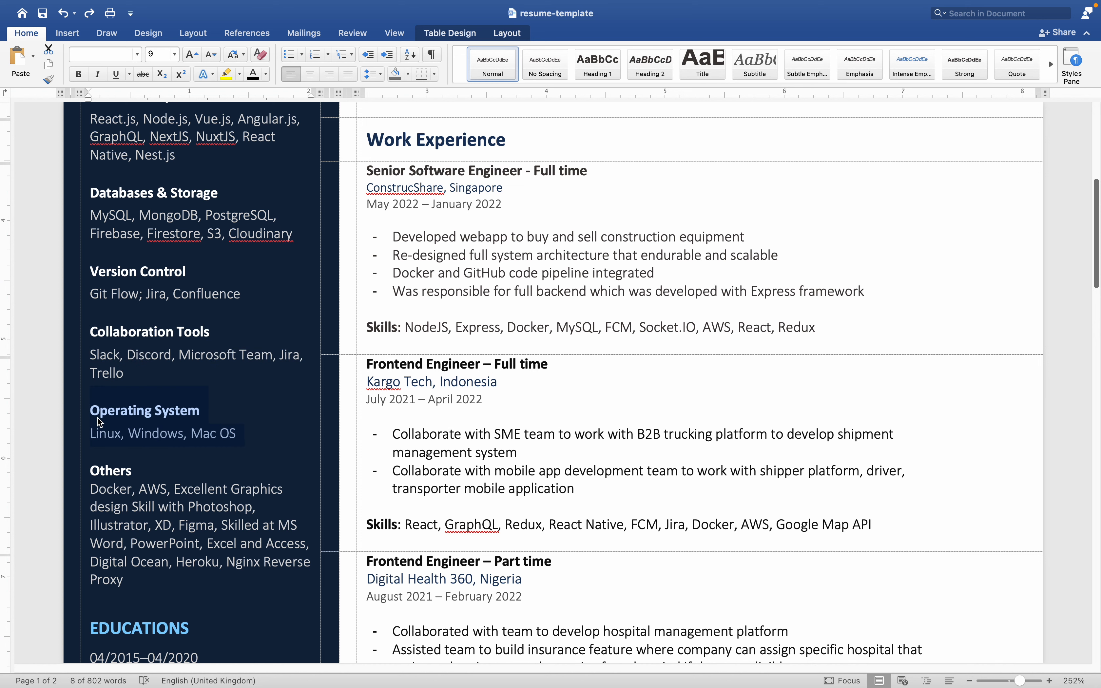
pyautogui.click(250, 444)
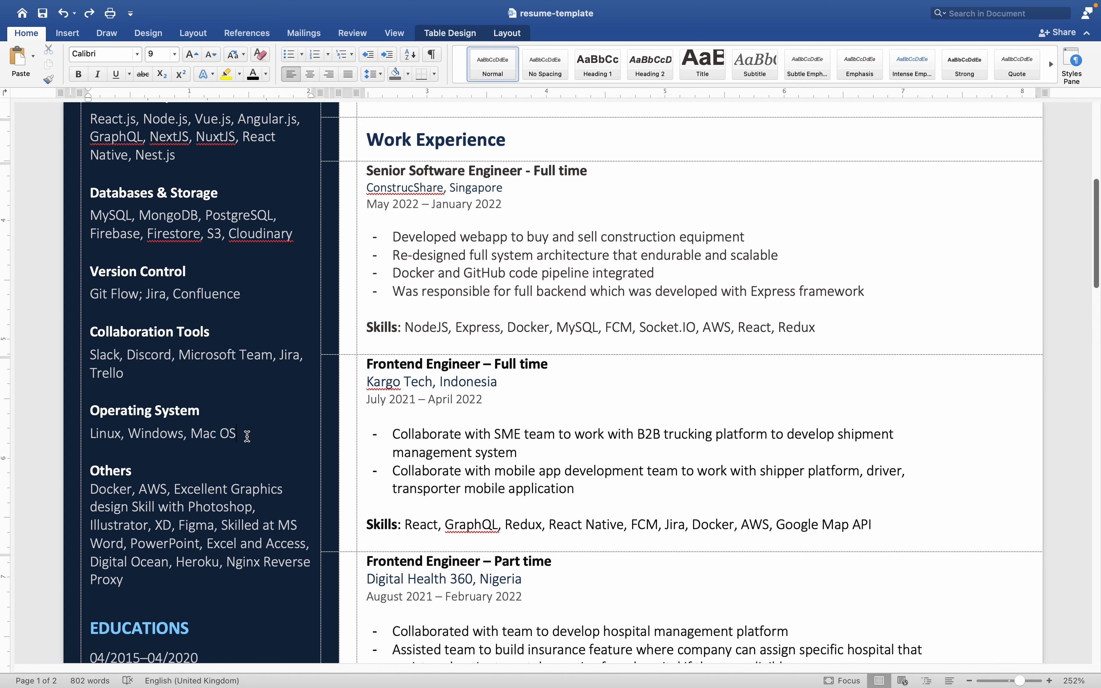
pyautogui.press('Return')
pyautogui.press('Return')
pyautogui.press('super+v')
pyautogui.click(108, 451)
pyautogui.press('BackSpace')
pyautogui.click(122, 501)
pyautogui.click(130, 525)
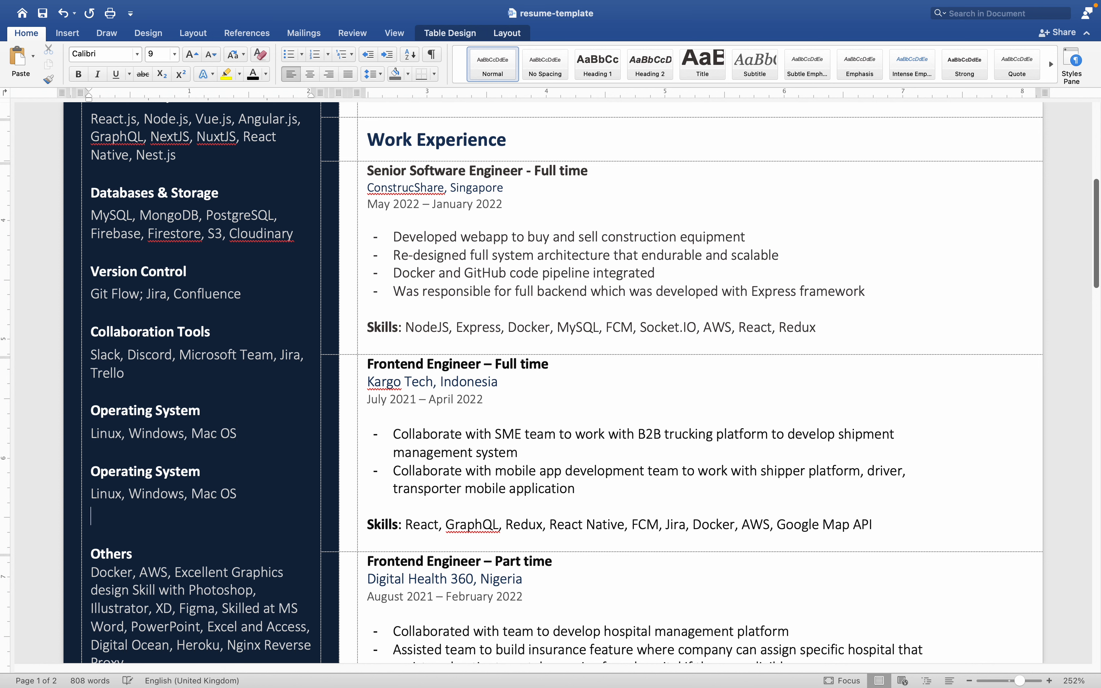
pyautogui.press('BackSpace')
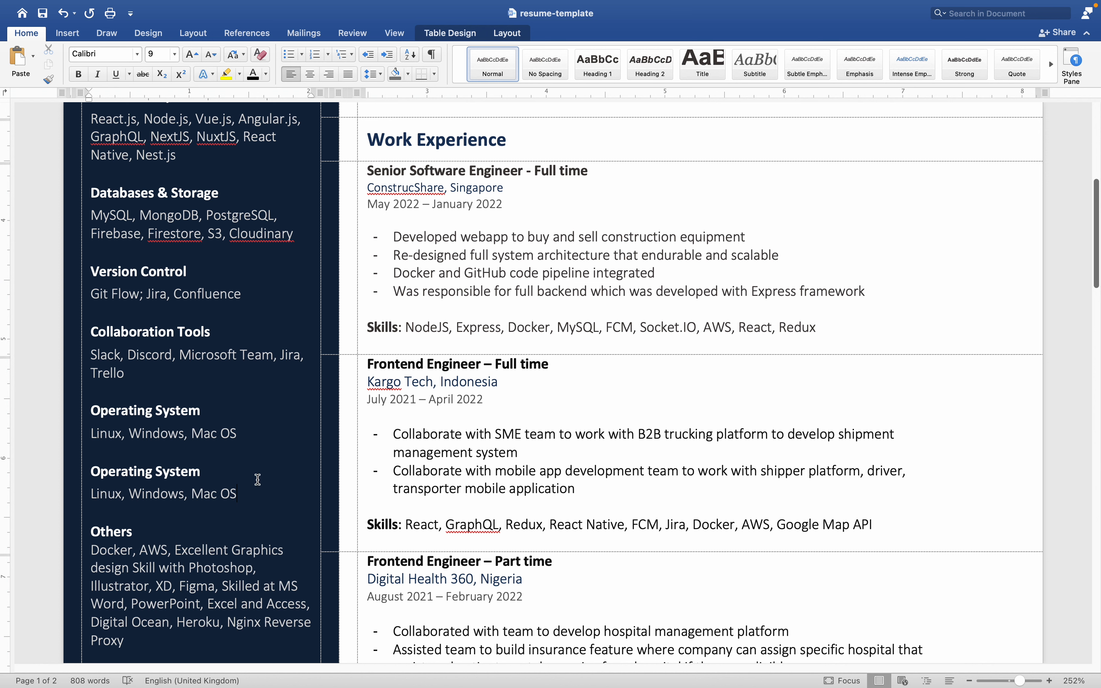
# Undo the duplicated Operating System block and its blank-line edits in the sidebar.
pyautogui.press('super+z')
pyautogui.press('super+z')
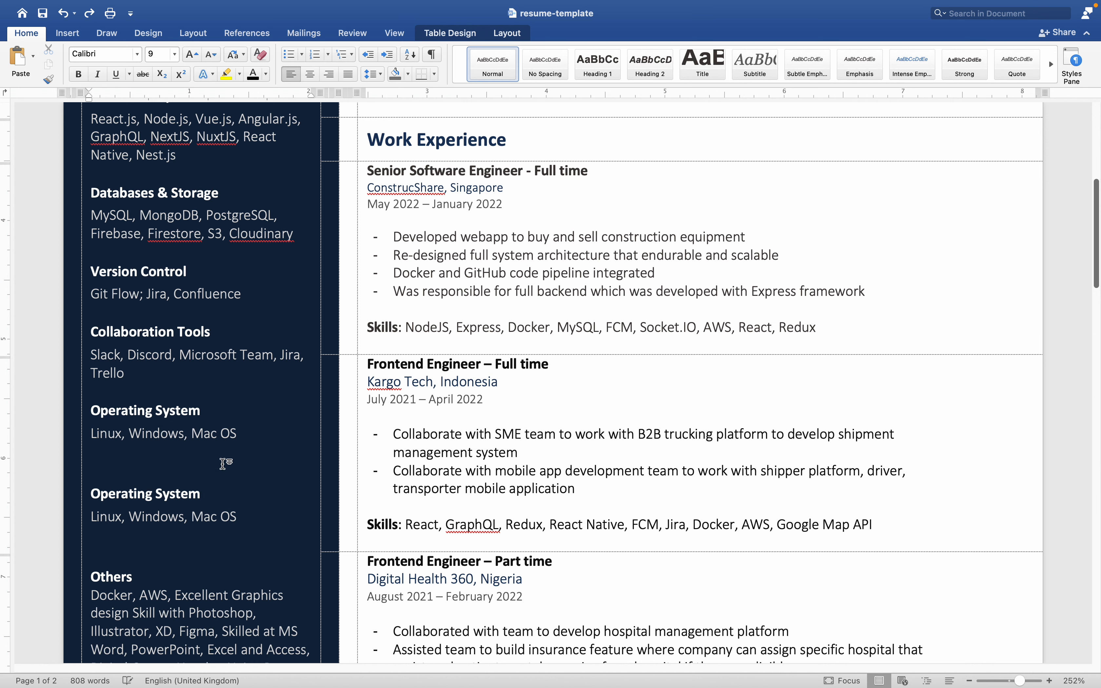
pyautogui.press('super+z')
pyautogui.press('super+z')
pyautogui.press('super+z')
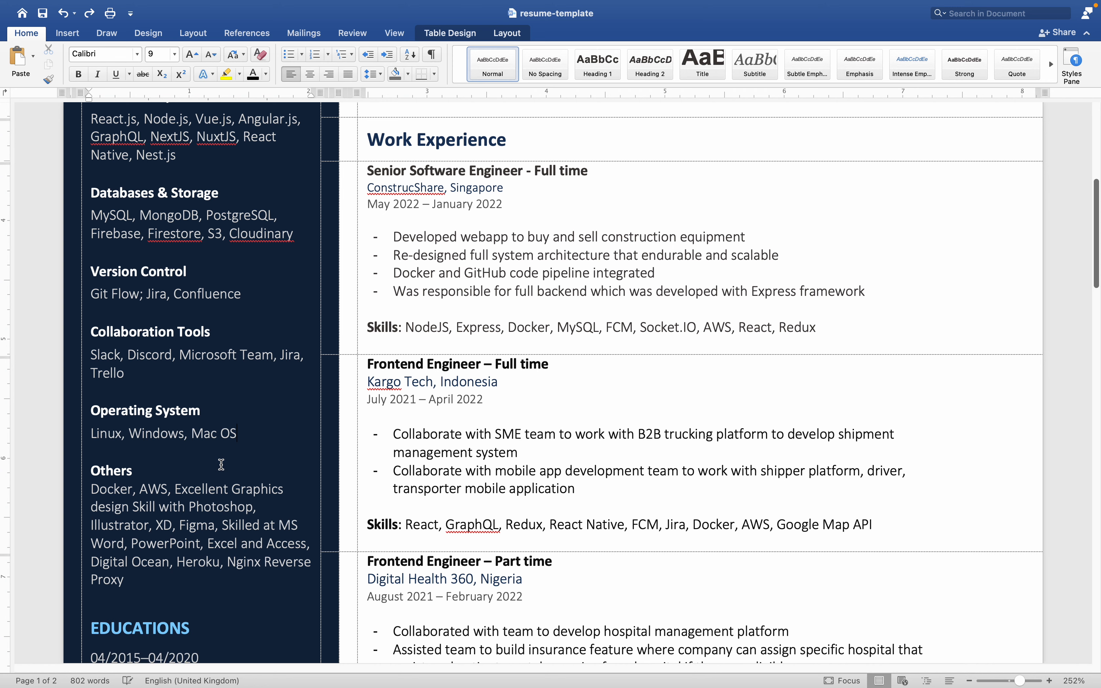
# Undo the earlier formatting change on the e-mail contact line in the resume header.
pyautogui.scroll(5, 221, 465)
pyautogui.scroll(2, 222, 464)
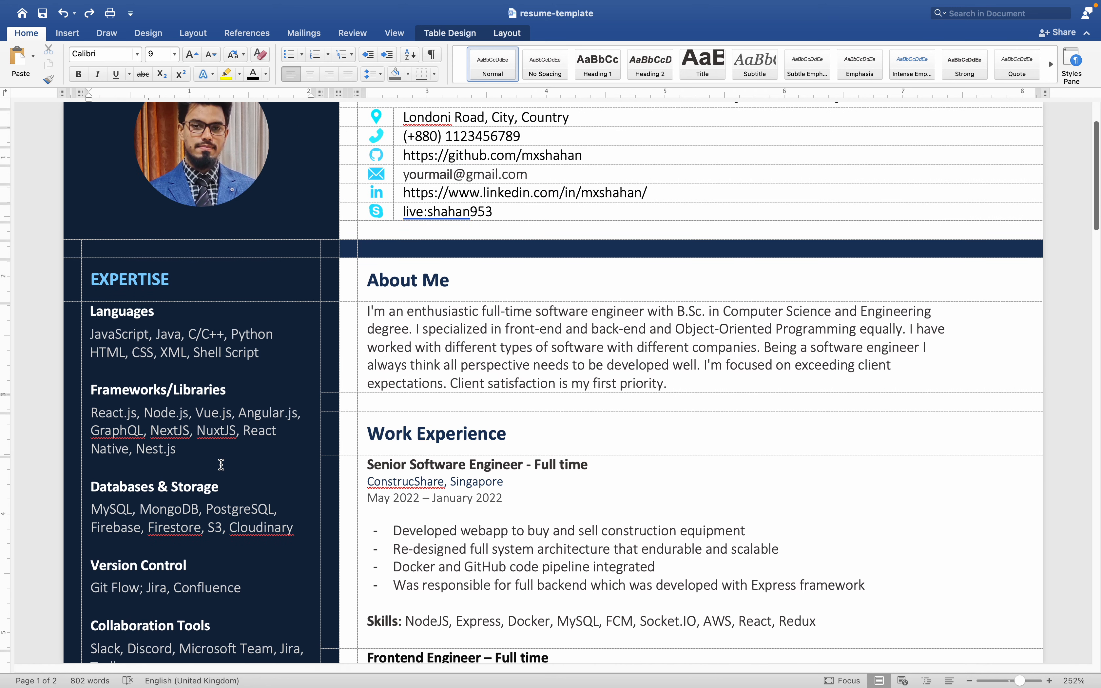
pyautogui.press('super+z')
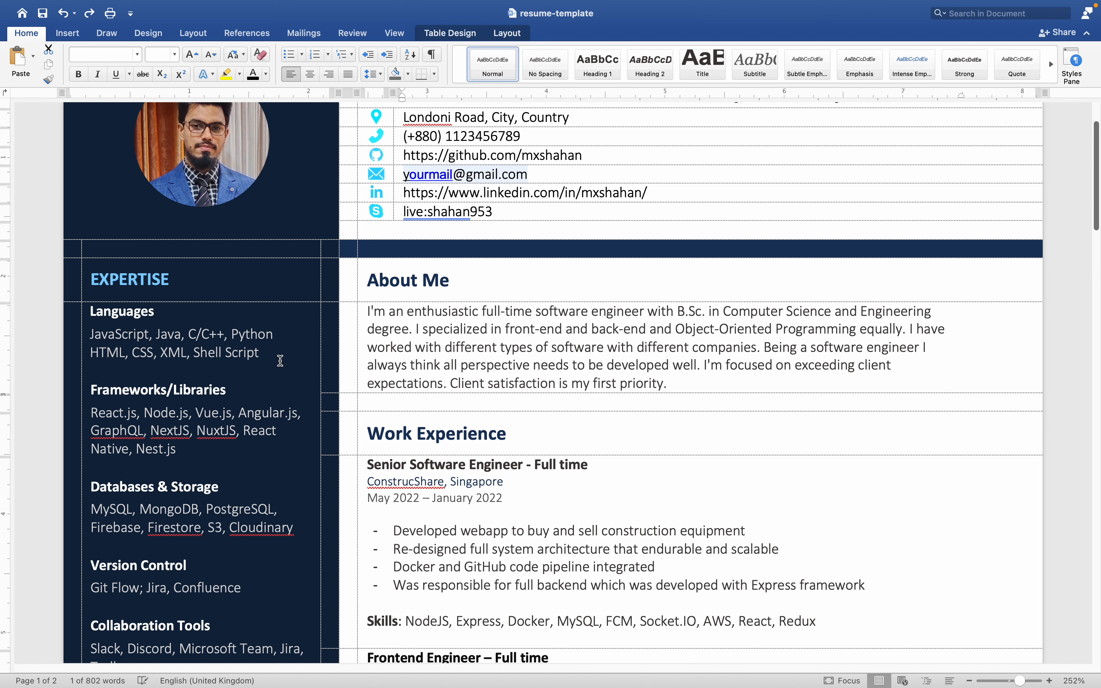
# Undo the hyperlink formatting on the e-mail address in the resume header.
pyautogui.press('super+z')
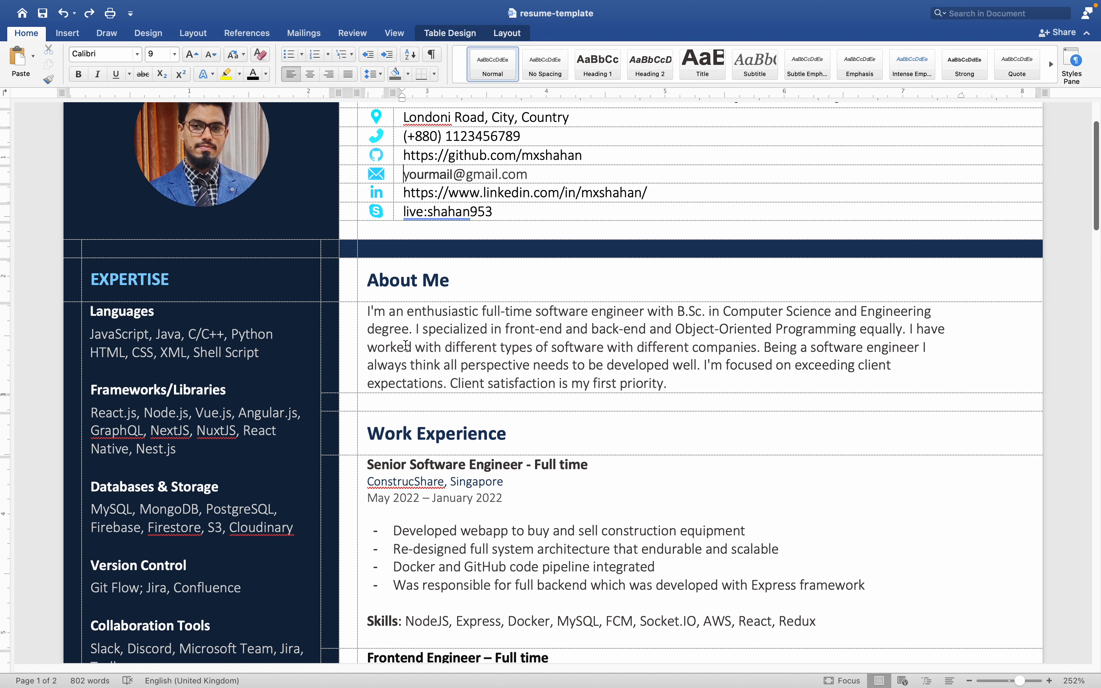
# Examine the resume's sections from the header and Expertise sidebar through Work Experience to the Projects section on page two.
pyautogui.scroll(-2, 383, 357)
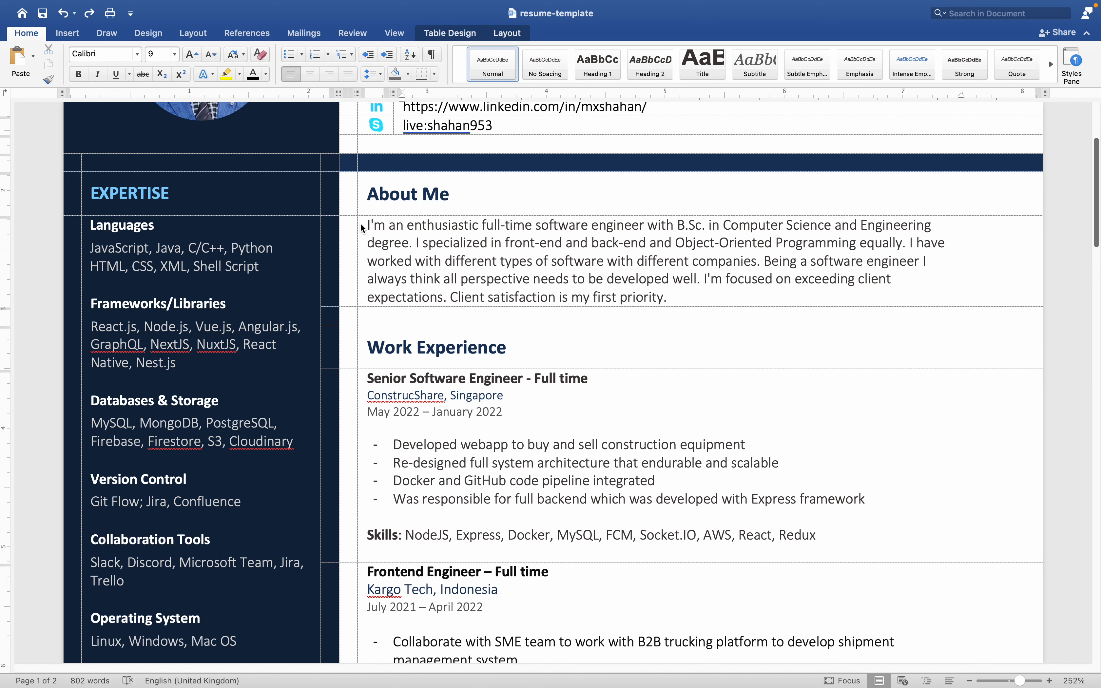
pyautogui.scroll(3, 86, 272)
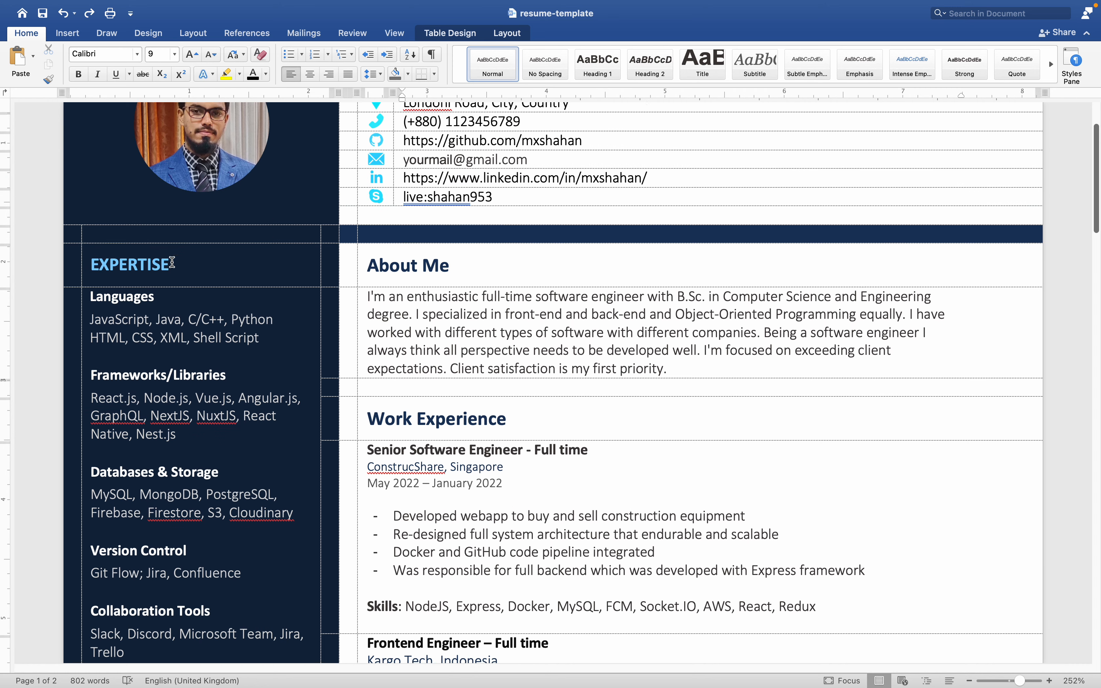
pyautogui.scroll(-4, 482, 435)
pyautogui.scroll(-10, 483, 433)
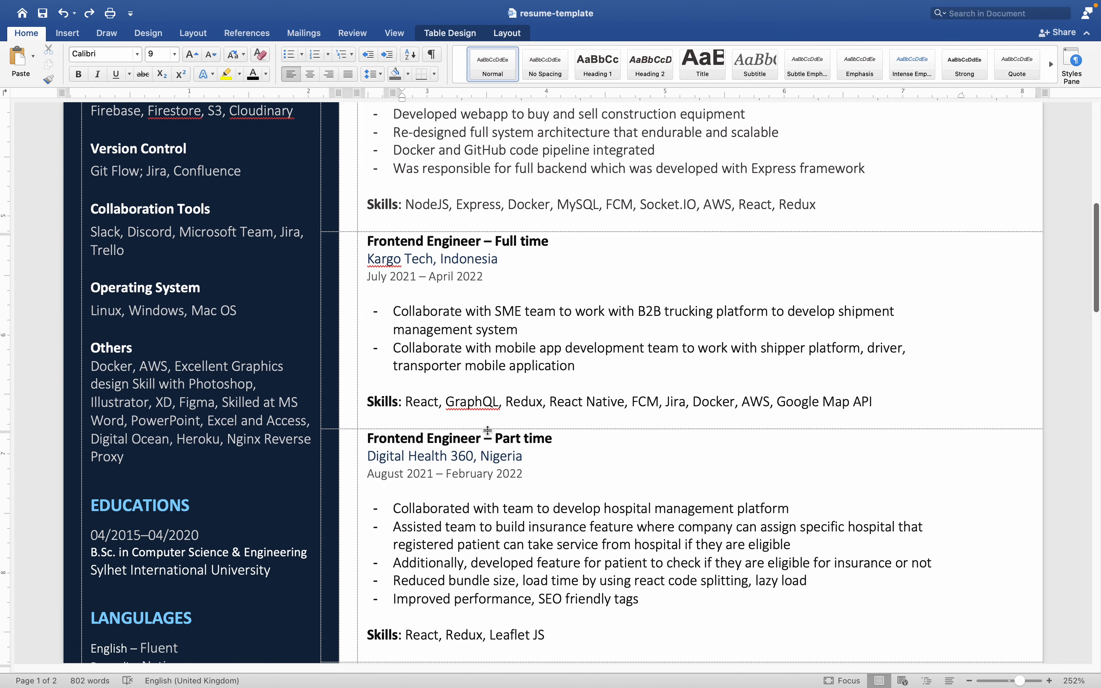
pyautogui.scroll(-13, 488, 431)
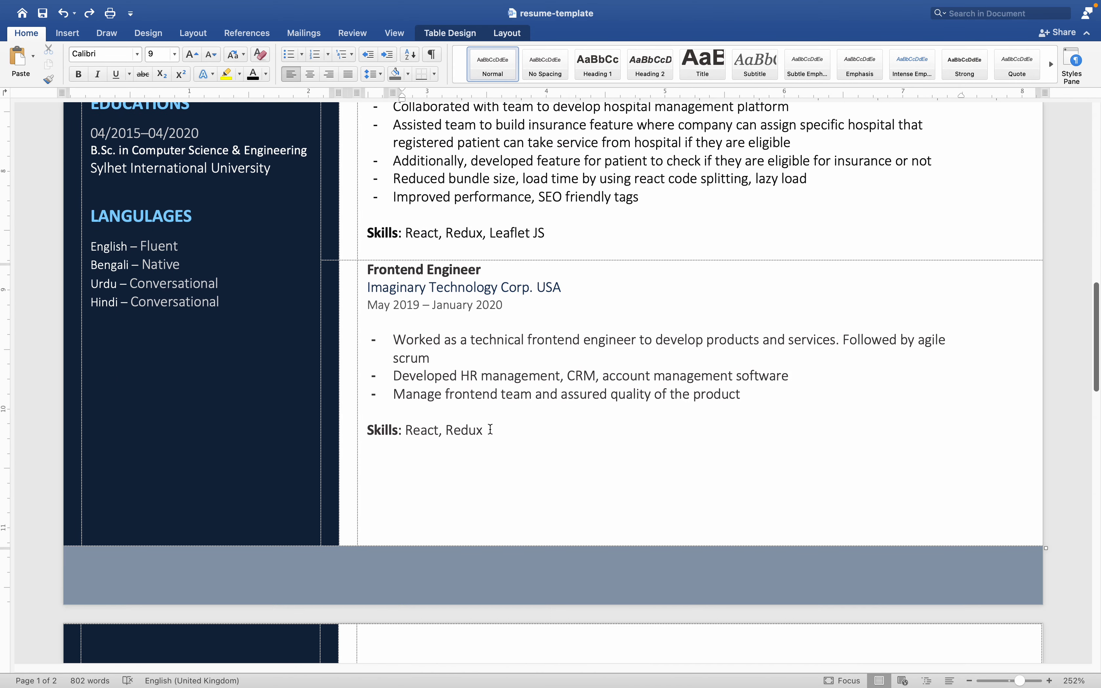
pyautogui.scroll(-8, 491, 428)
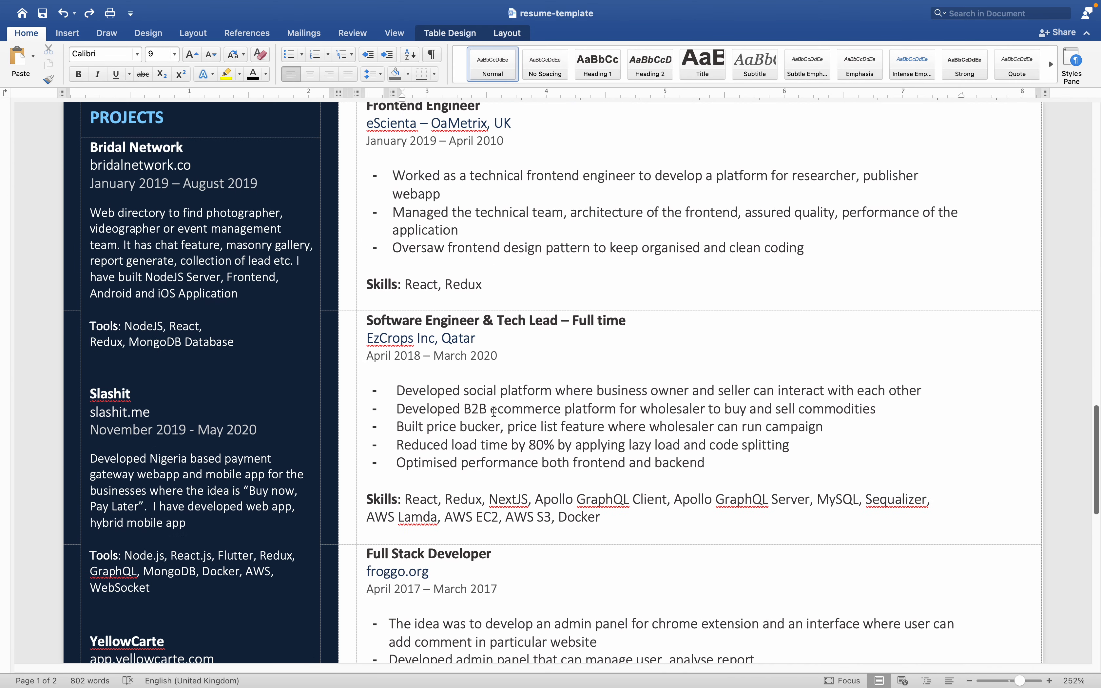
pyautogui.scroll(20, 331, 379)
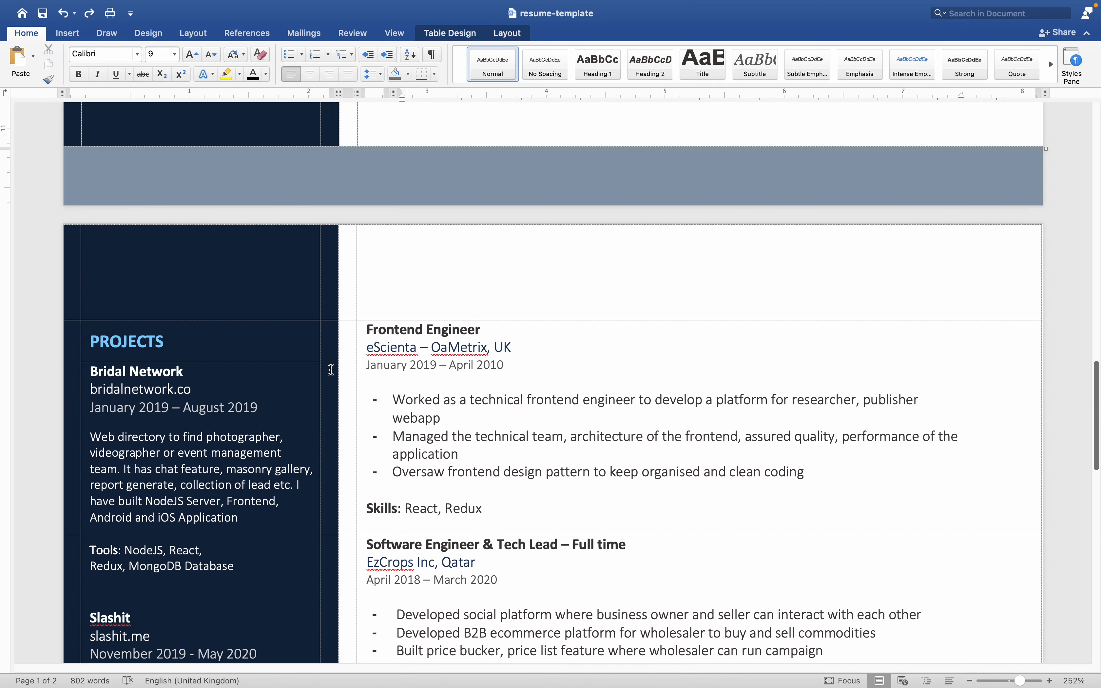
pyautogui.scroll(8, 330, 369)
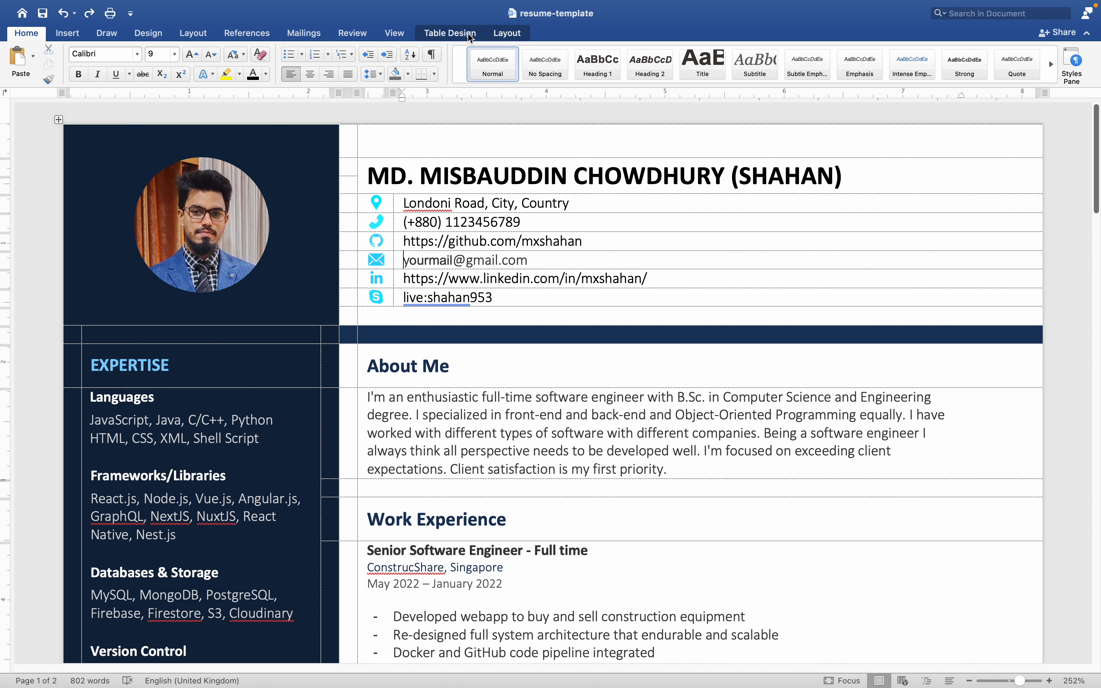
# Hide the table gridlines of the resume layout and check both pages without them.
pyautogui.click(509, 36)
pyautogui.click(573, 312)
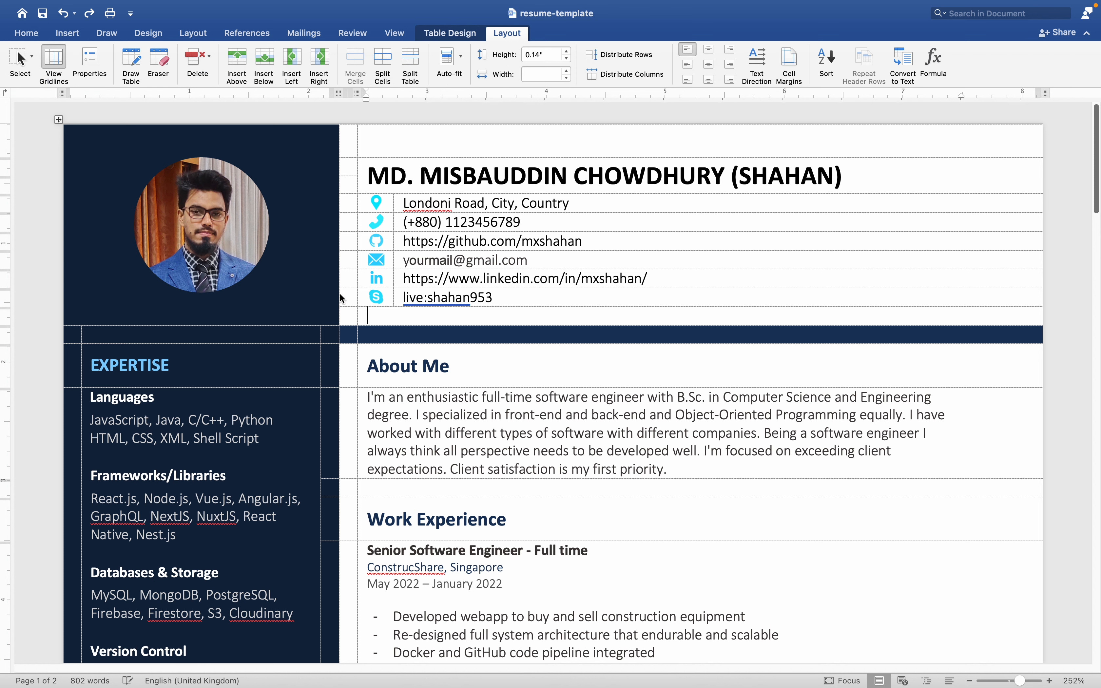
pyautogui.click(56, 62)
pyautogui.scroll(-10, 201, 419)
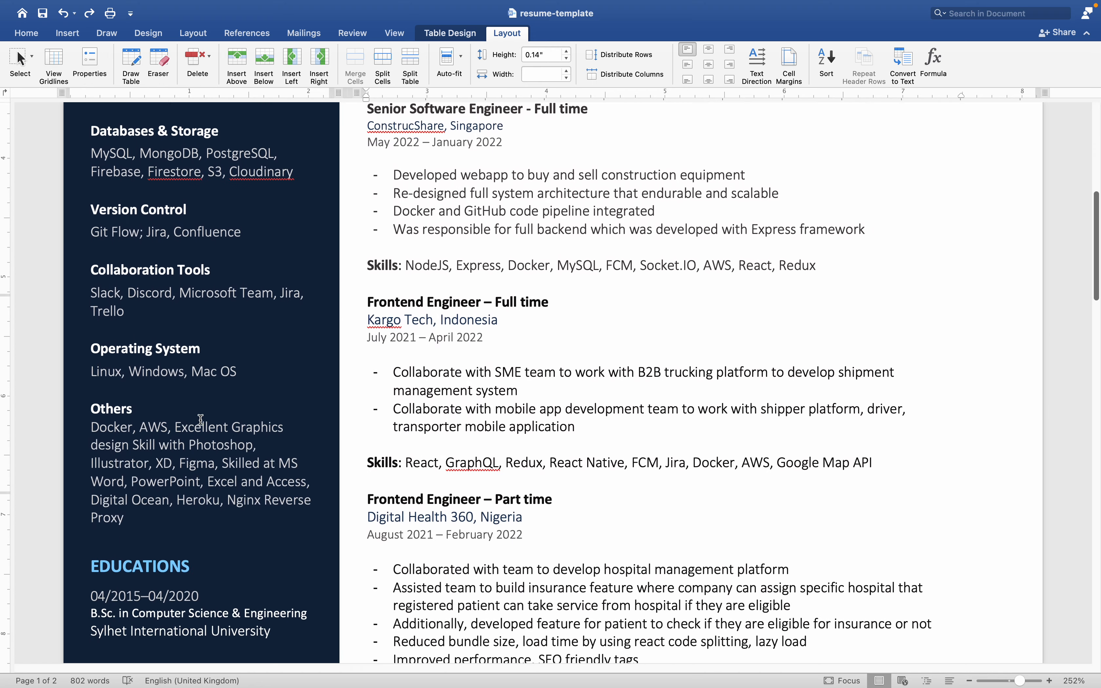
pyautogui.scroll(-20, 201, 419)
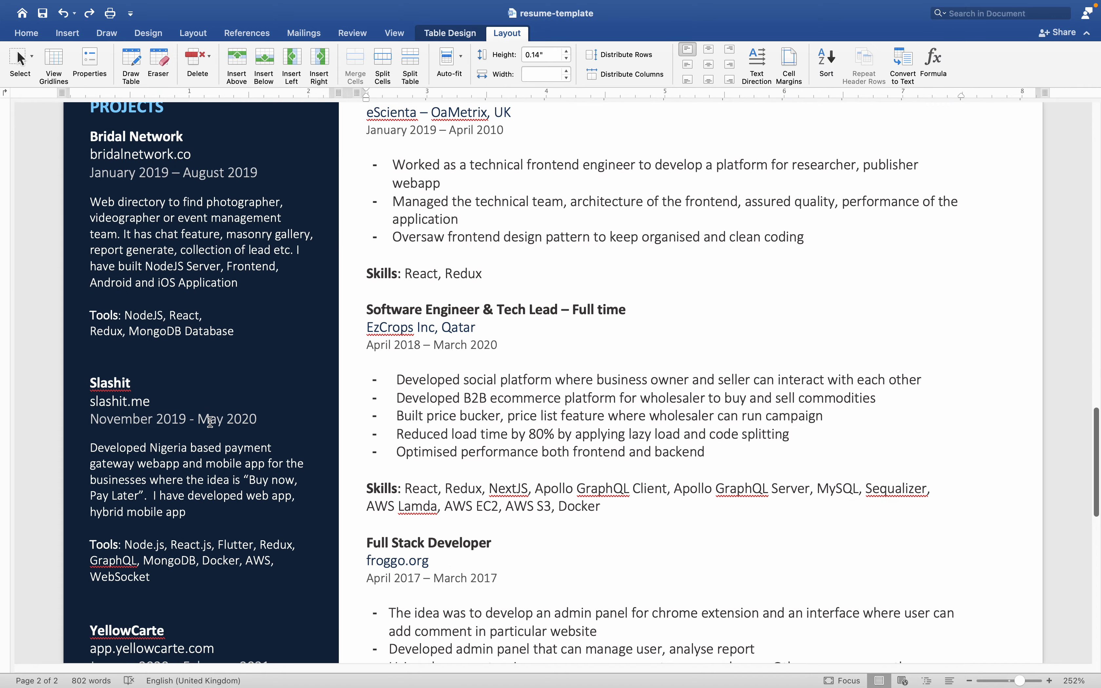
pyautogui.scroll(-10, 210, 422)
pyautogui.scroll(13, 210, 421)
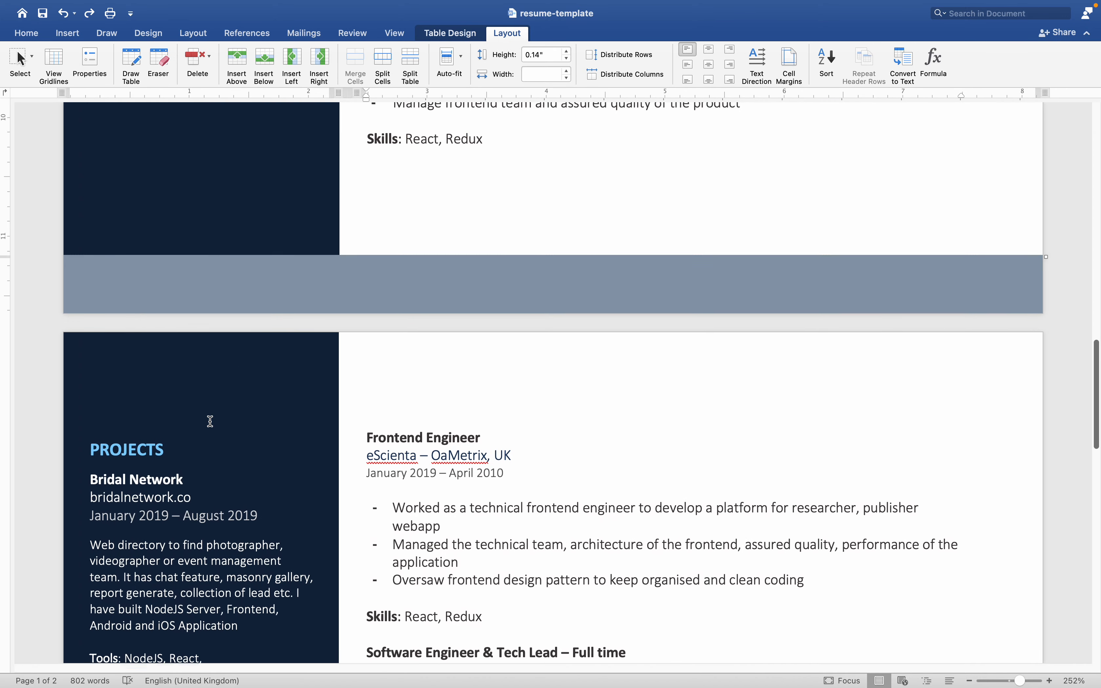
pyautogui.scroll(15, 210, 421)
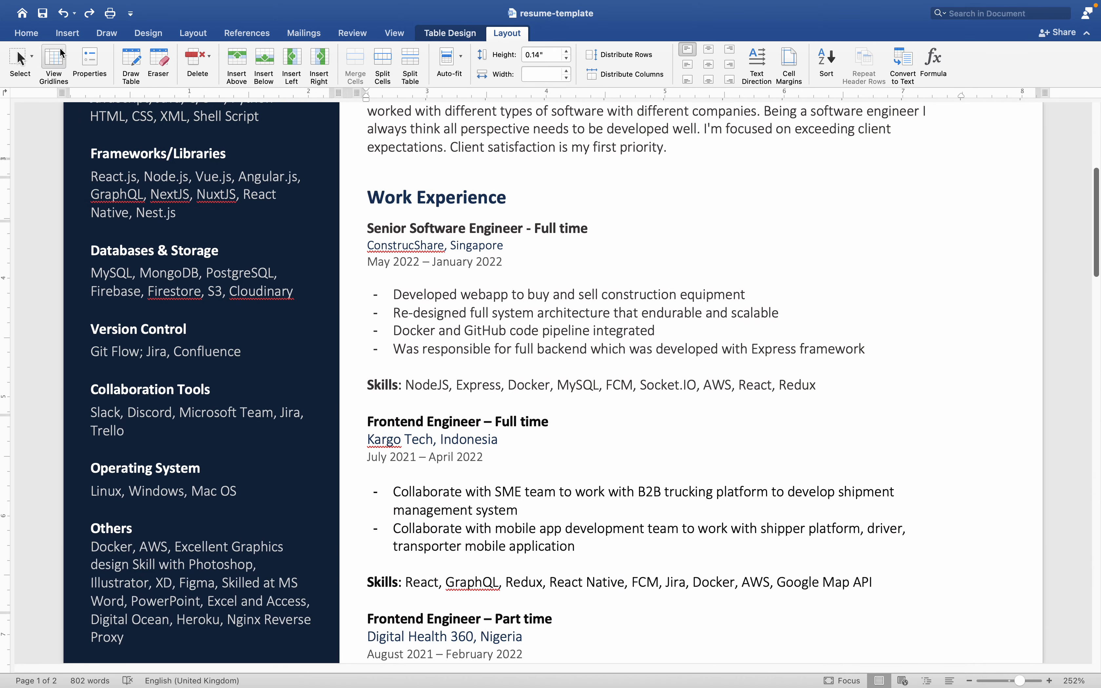
# Start saving a copy of resume-template in PDF format and cancel before exporting.
pyautogui.click(78, 8)
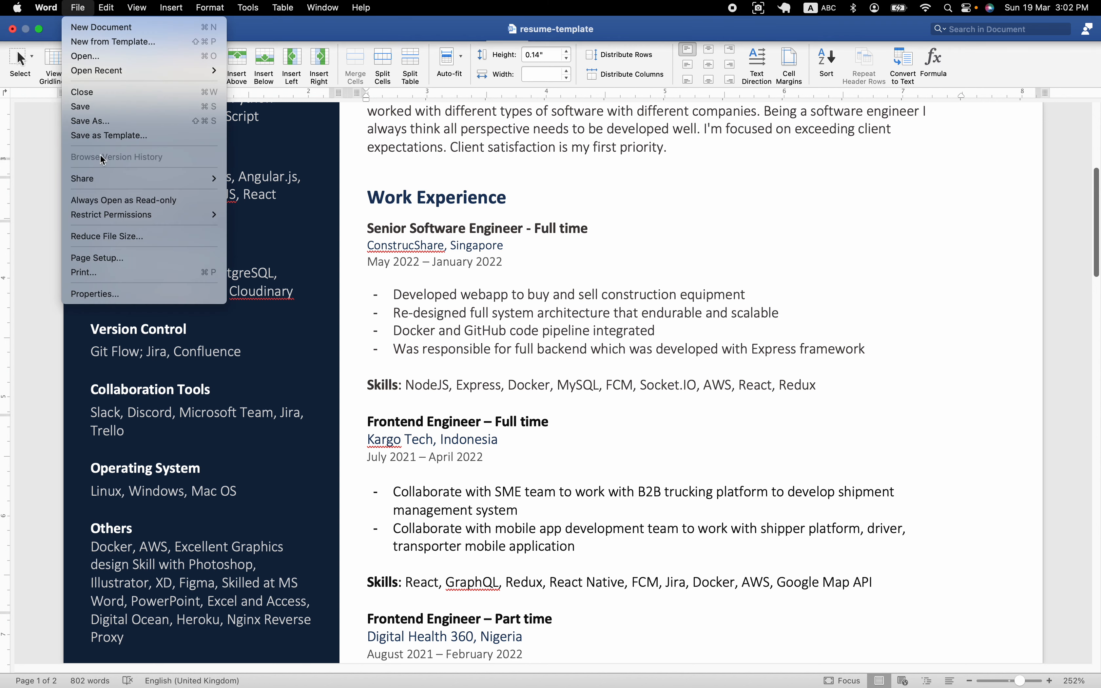
pyautogui.click(149, 121)
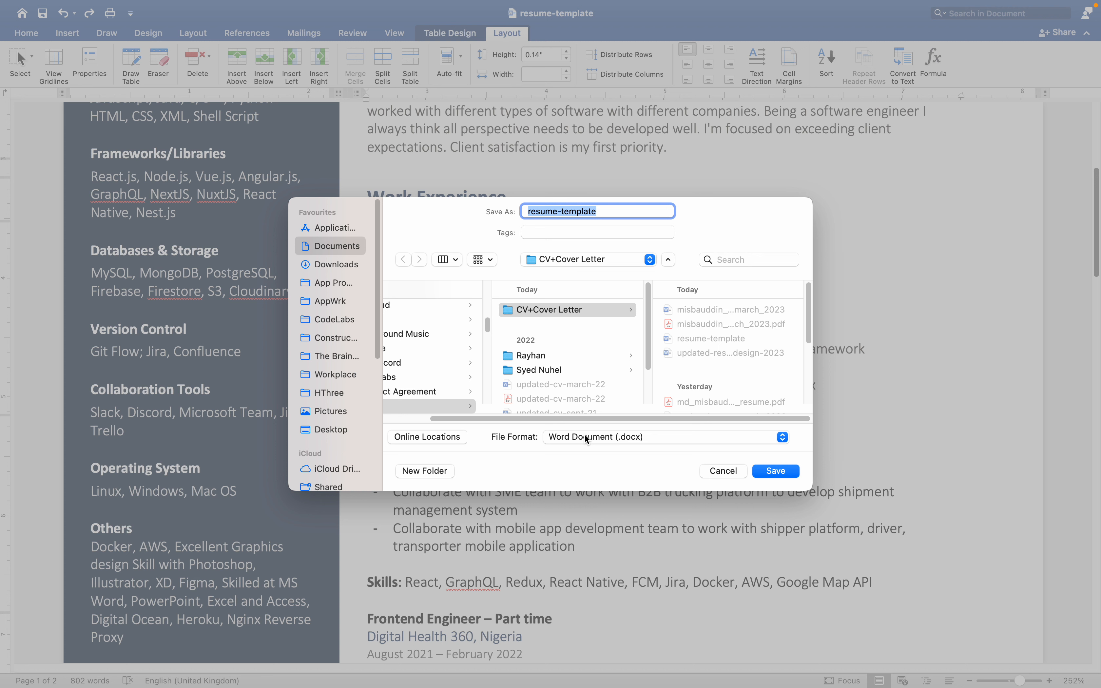
pyautogui.click(585, 435)
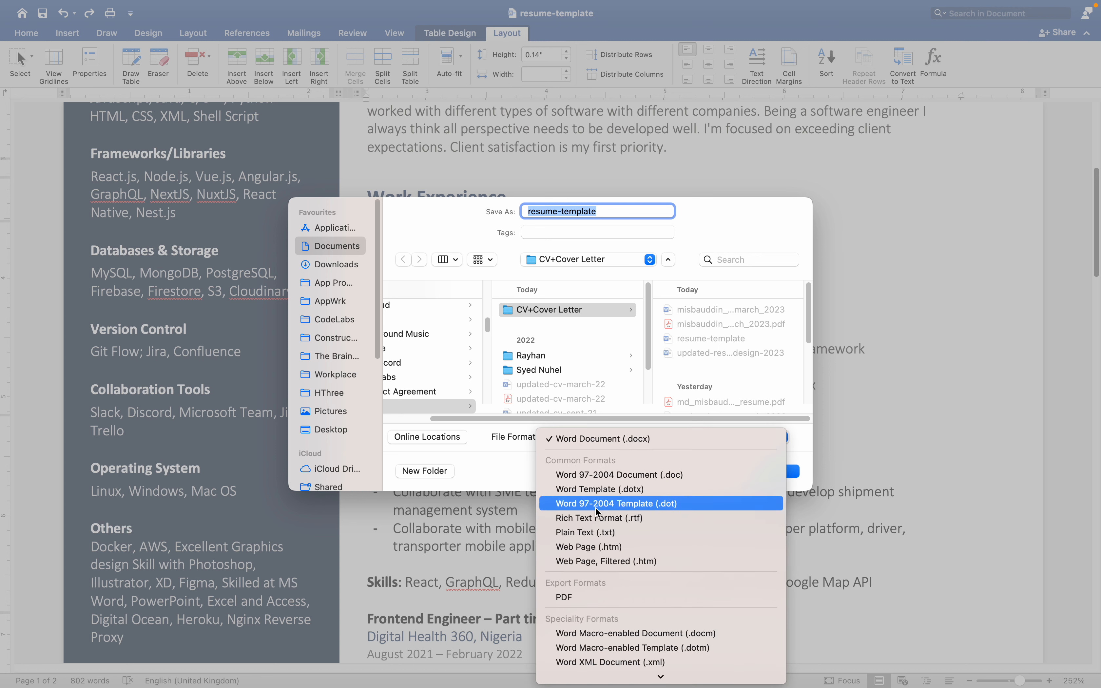
pyautogui.click(565, 598)
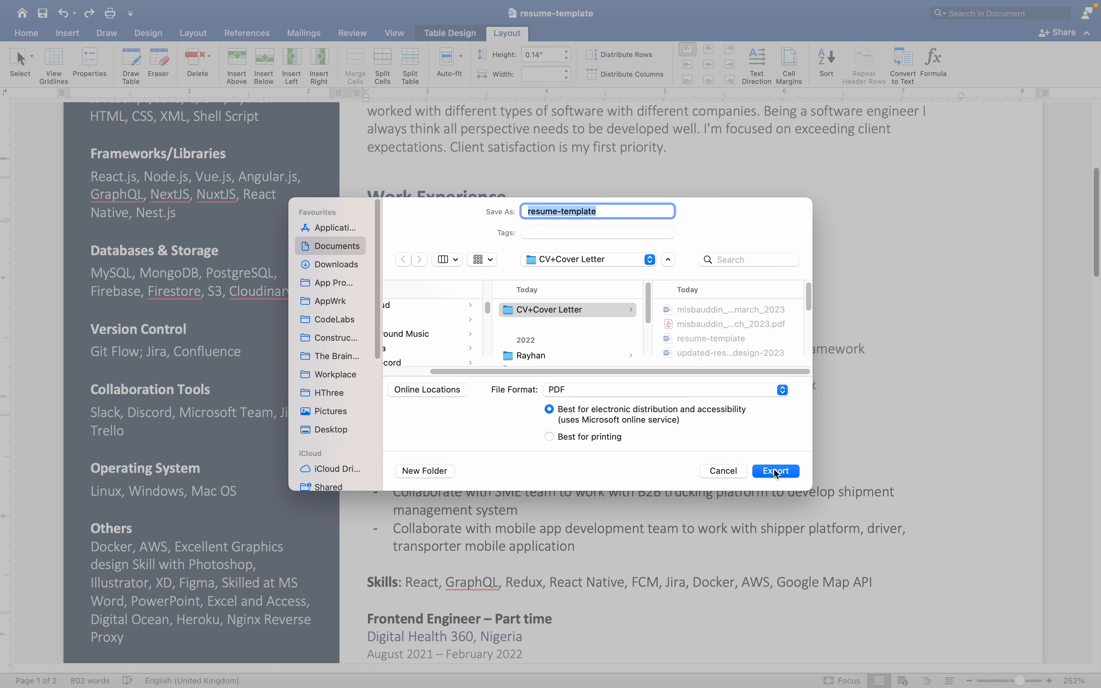
pyautogui.click(737, 472)
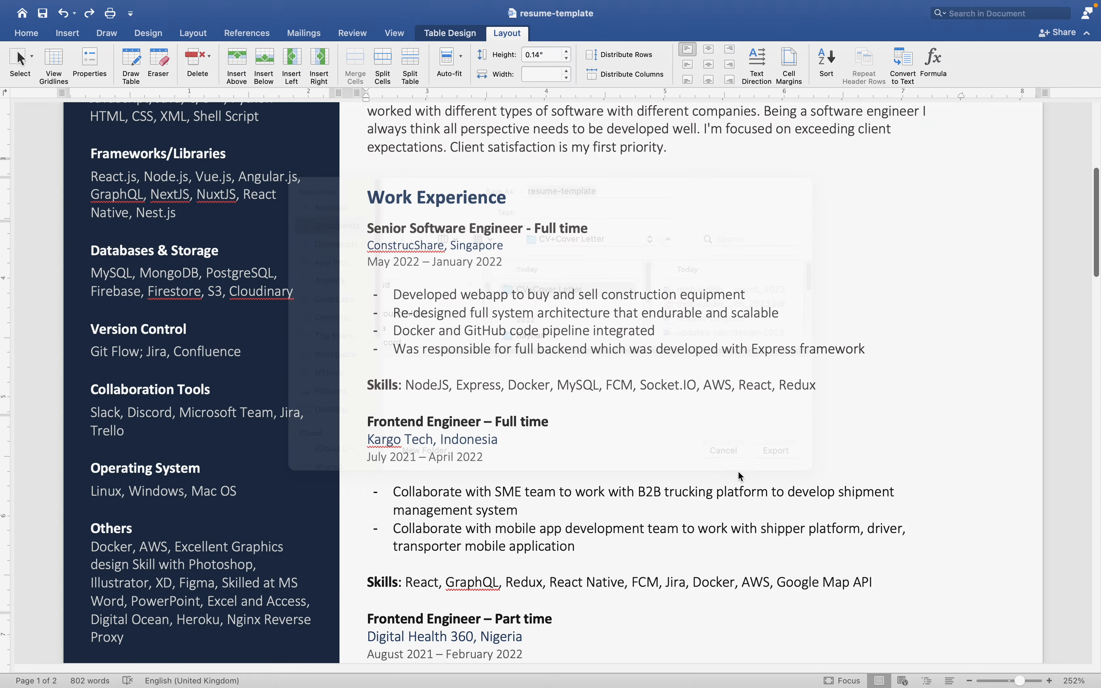
# Replace the placeholder before the @ sign in the header's e-mail line with the person's own e-mail user name, all in lowercase.
pyautogui.scroll(10, 464, 405)
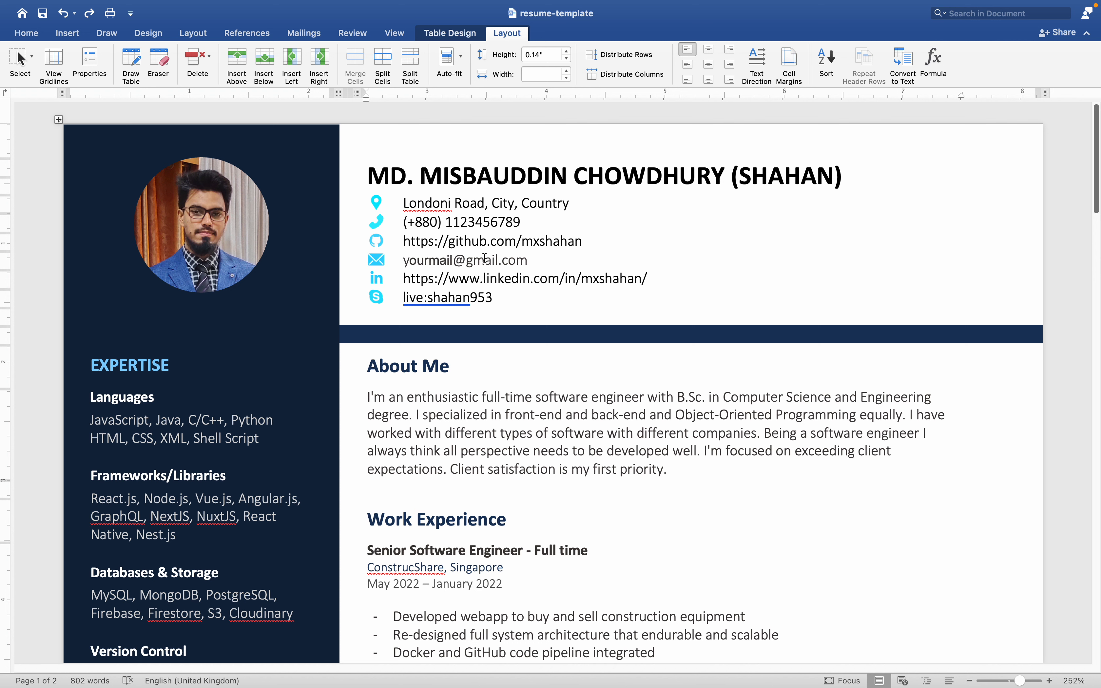
pyautogui.moveTo(525, 221); pyautogui.dragTo(415, 268)
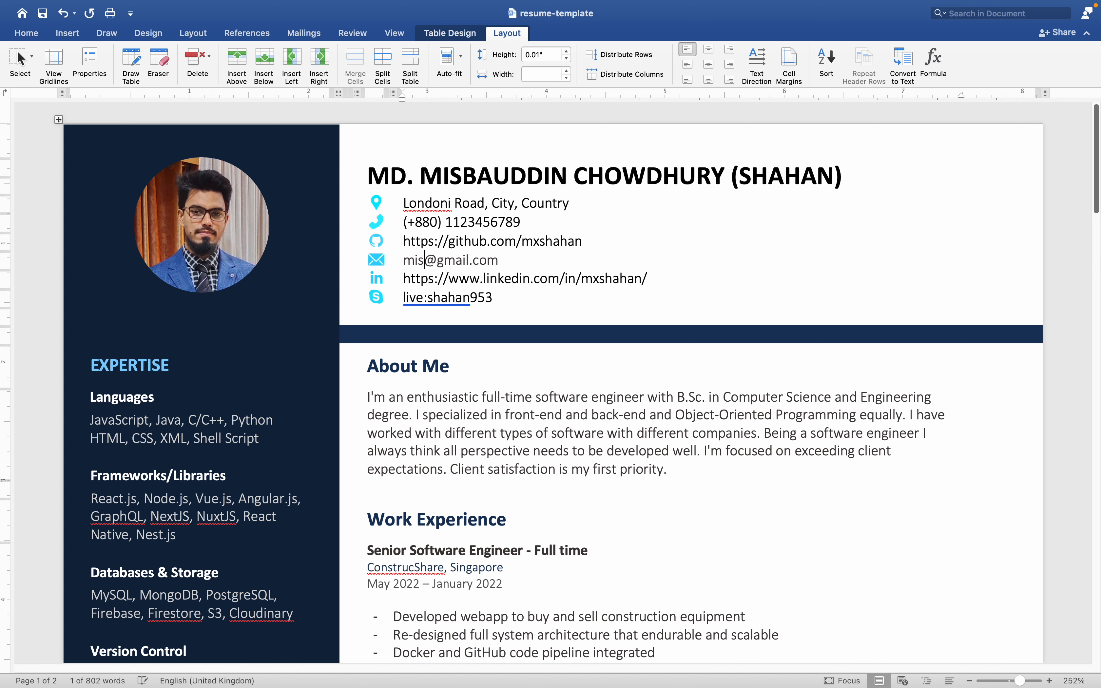
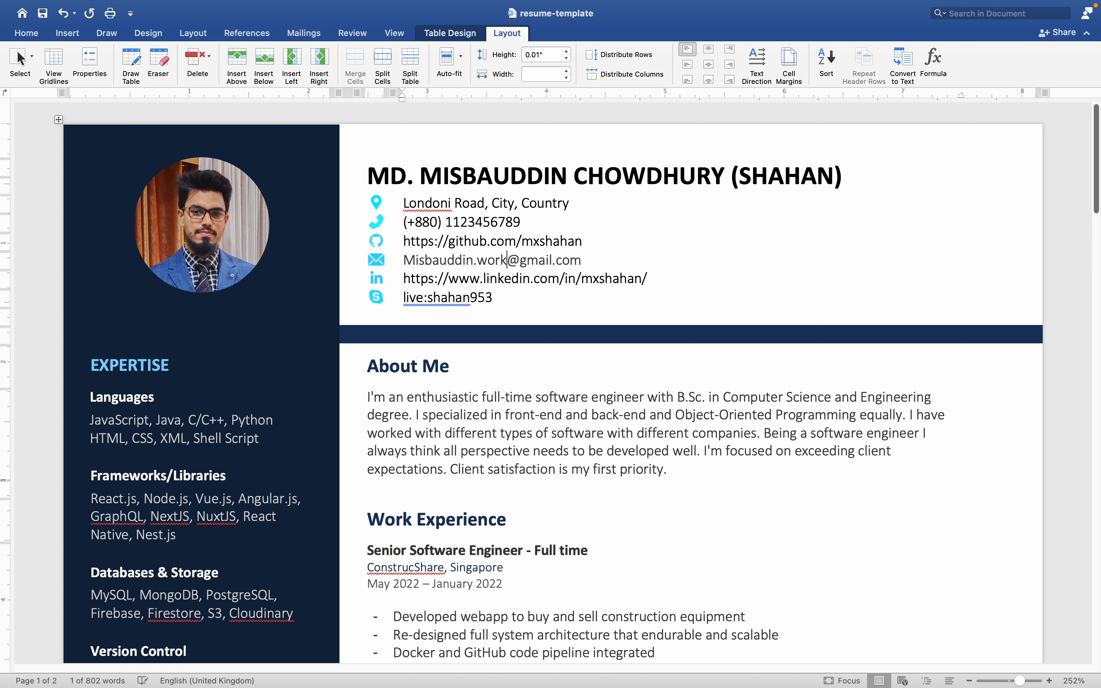
pyautogui.click(414, 262)
pyautogui.press('BackSpace')
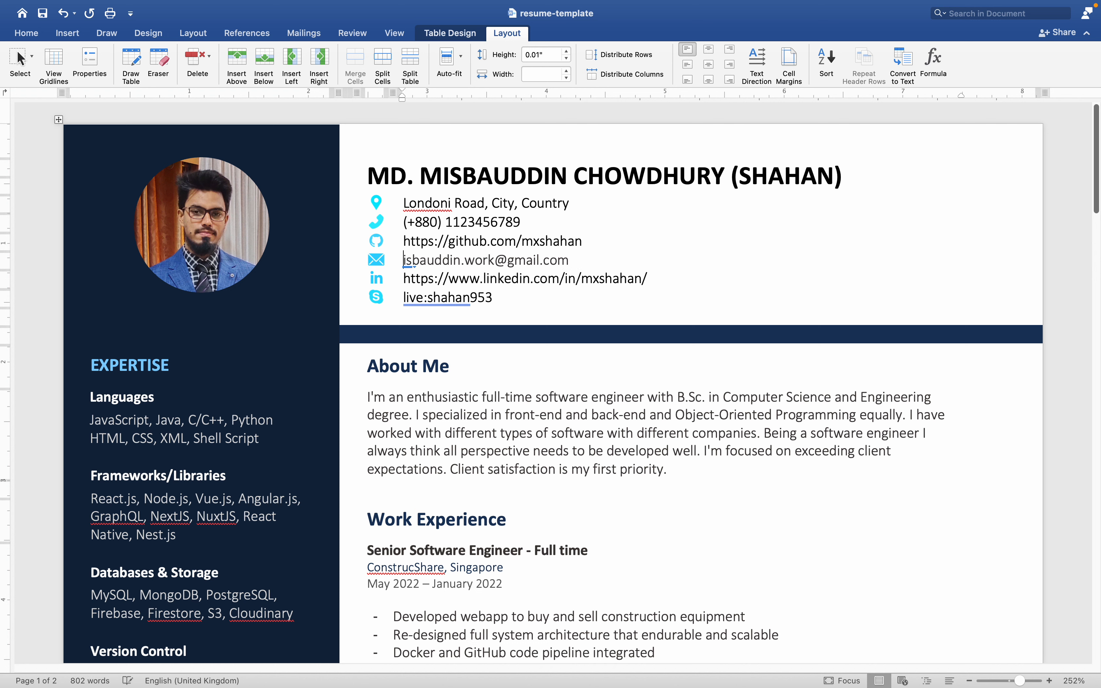
pyautogui.write('m')
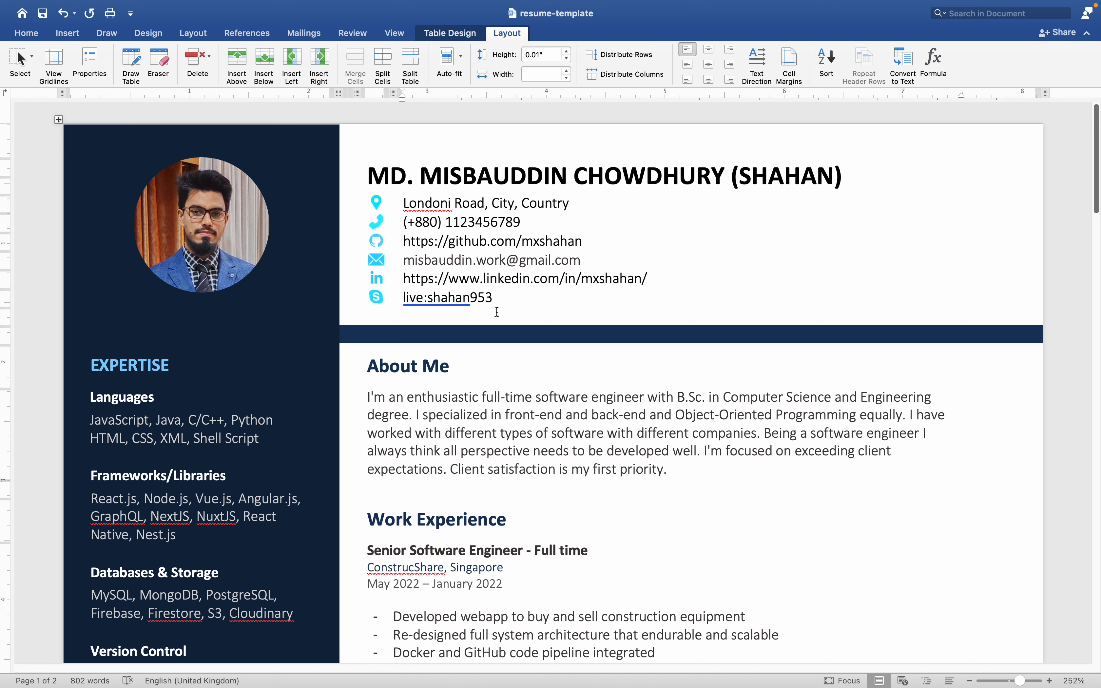
# Review the work experience entries and the sidebar sections on the first page.
pyautogui.scroll(-10, 509, 378)
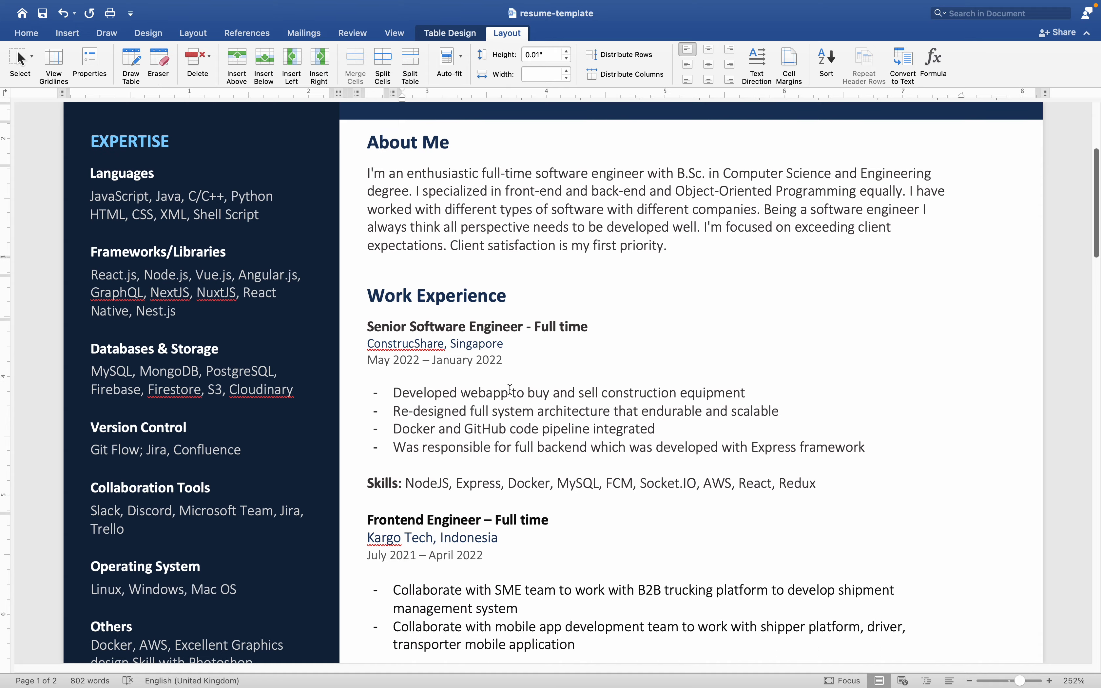
pyautogui.scroll(-8, 510, 390)
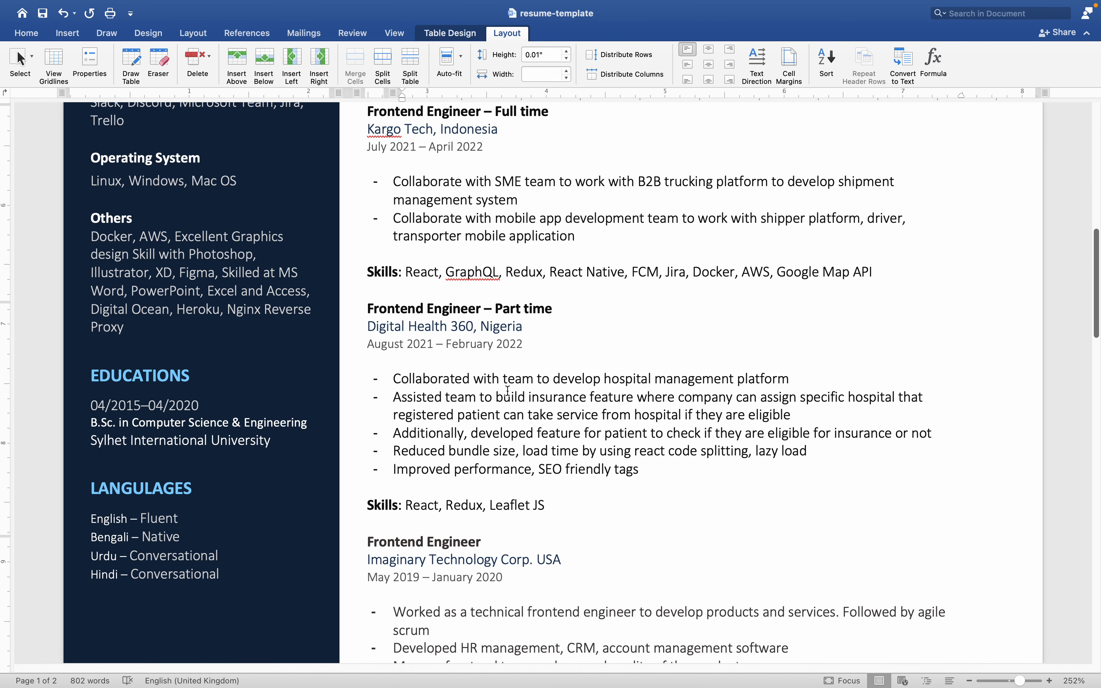